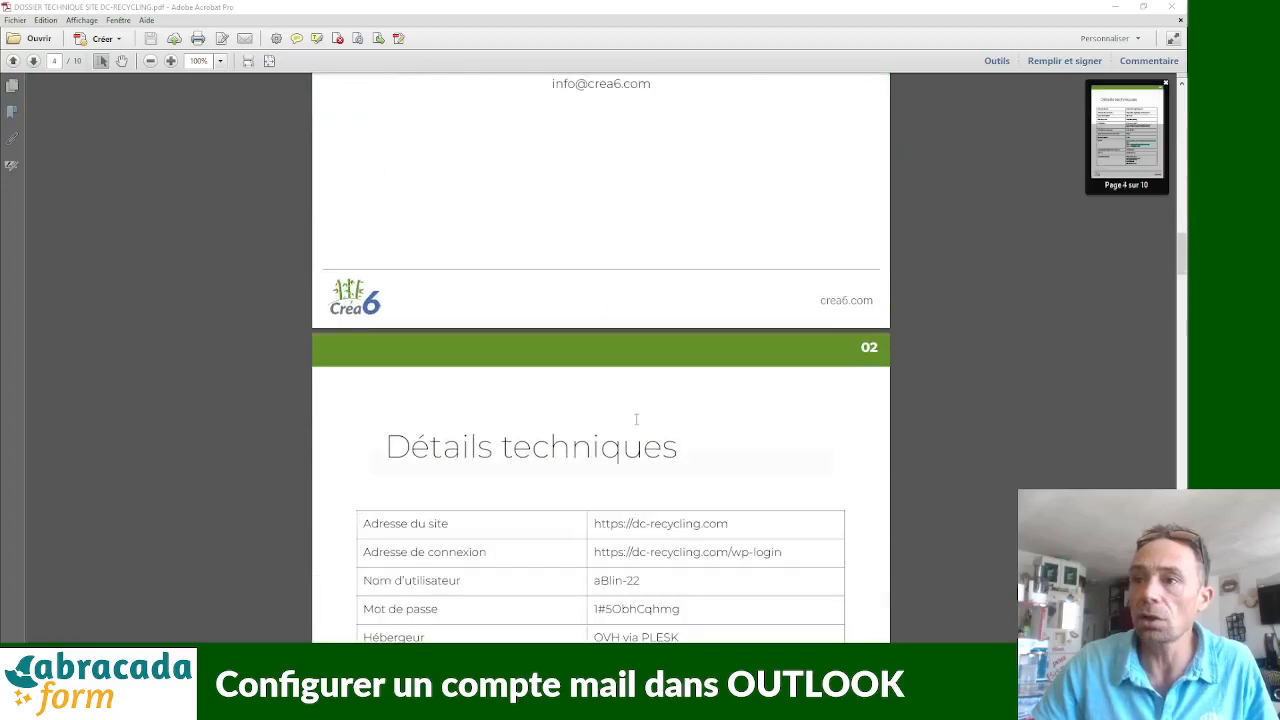
- Examine the webmail address and login fields of the Email row in the PDF's Détails techniques table
scroll(531, 515, down, 2)
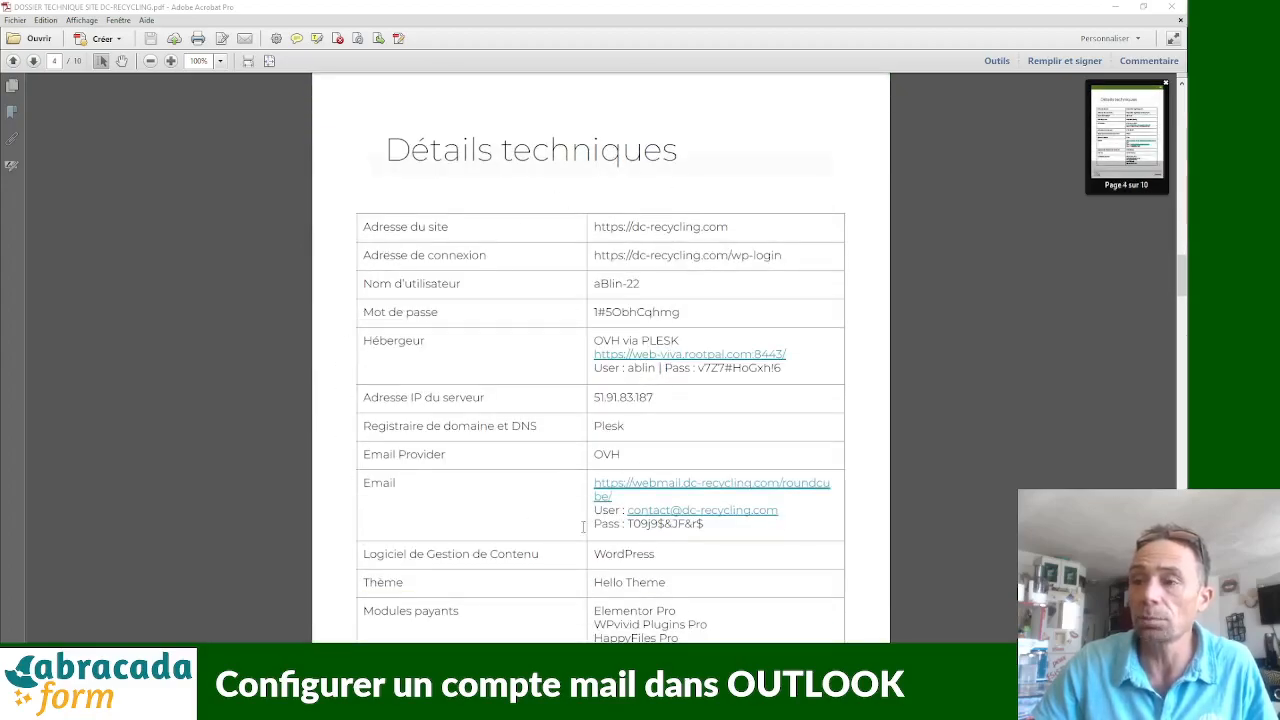
scroll(532, 522, down, 3)
scroll(546, 500, up, 1)
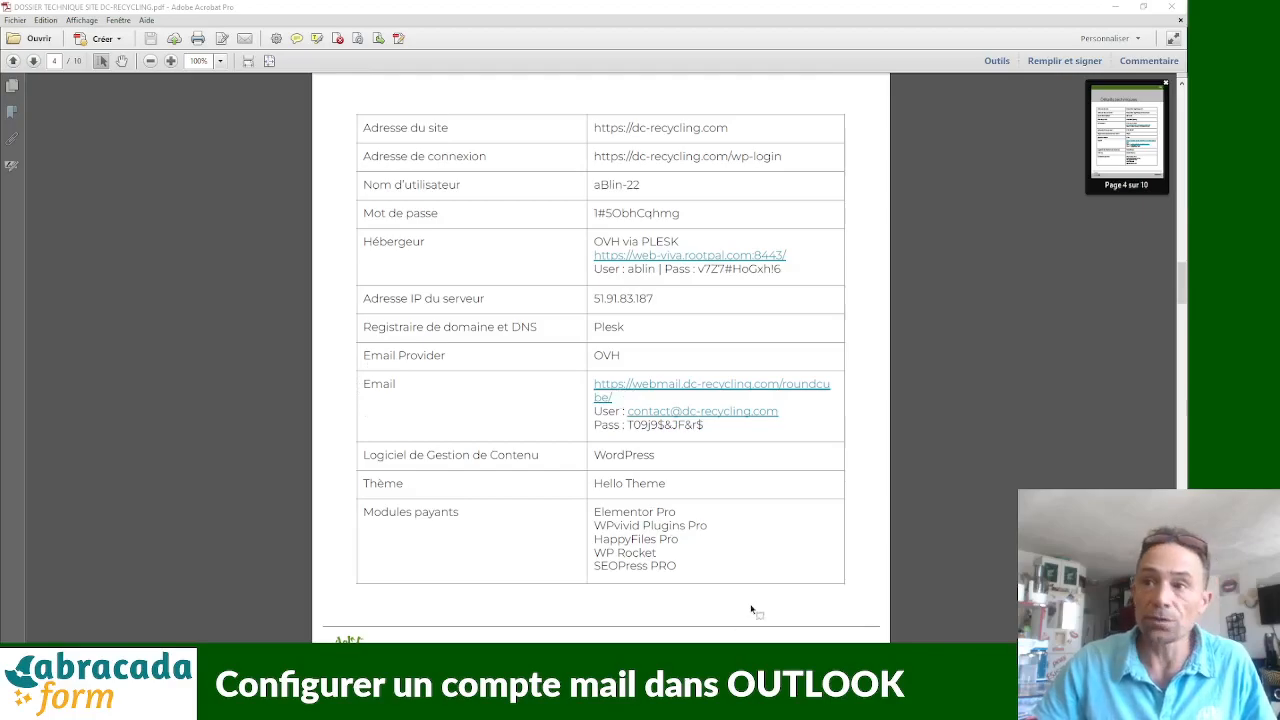
scroll(751, 608, up, 2)
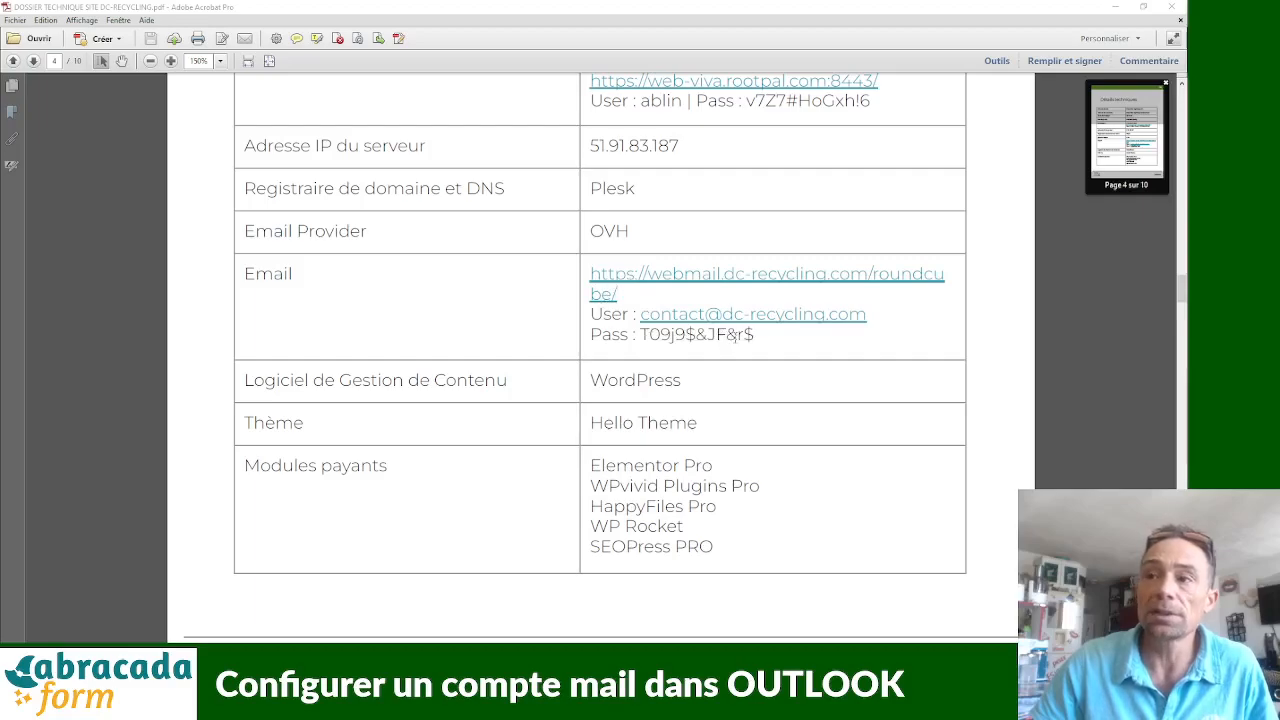
scroll(731, 420, up, 1)
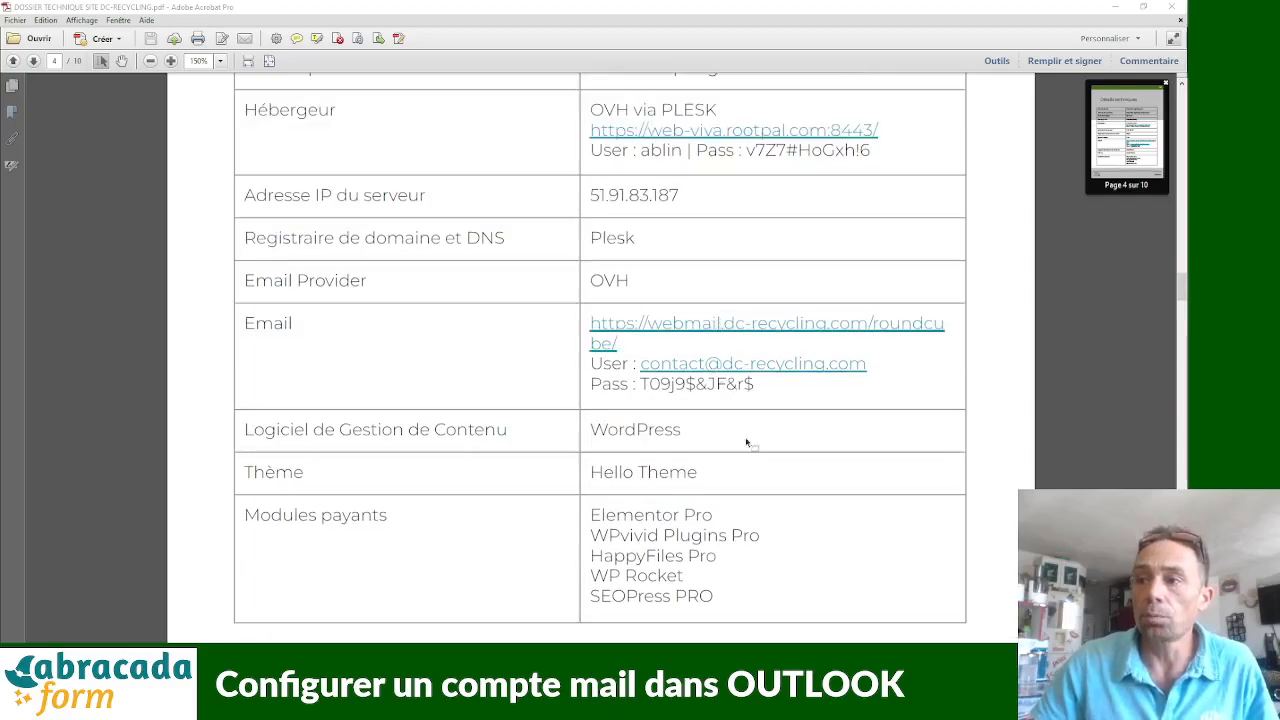
- Switch to Dossier technique.docx in Word and examine the mail server username, server name and IMAP/SMTP ports under E-MAILS
mouse_move(810, 655)
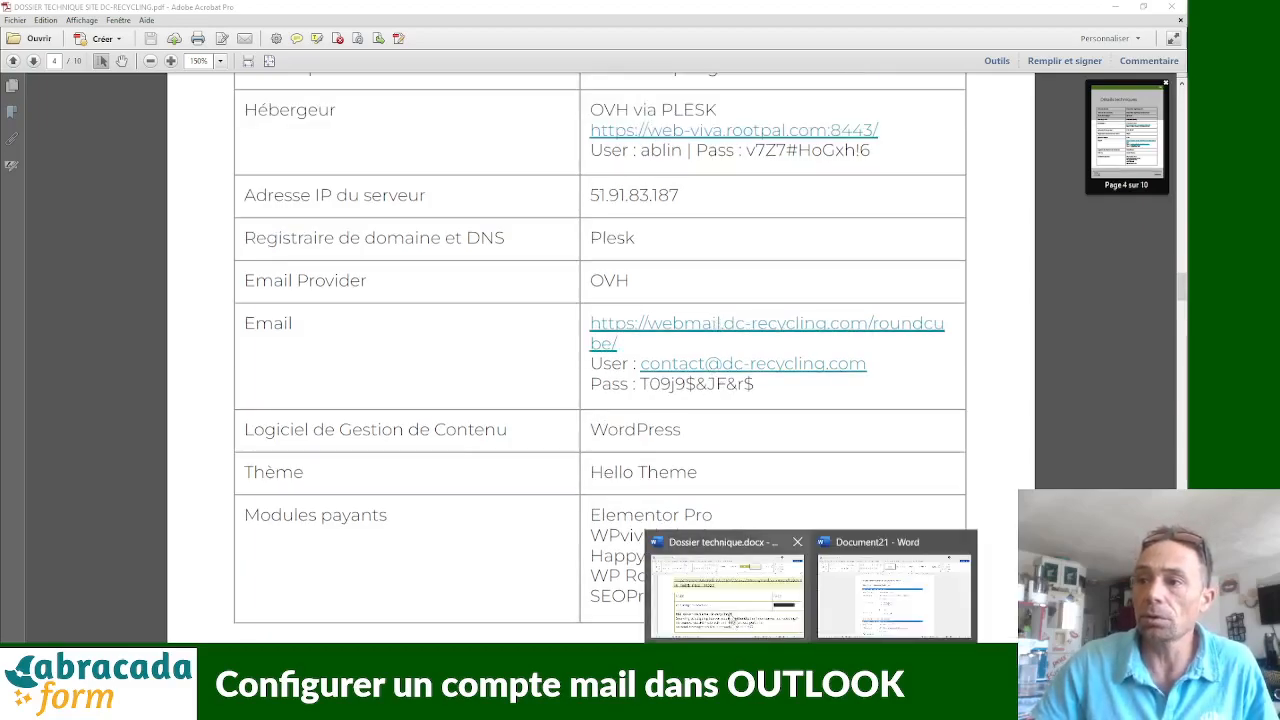
click(738, 620)
scroll(360, 222, up, 3)
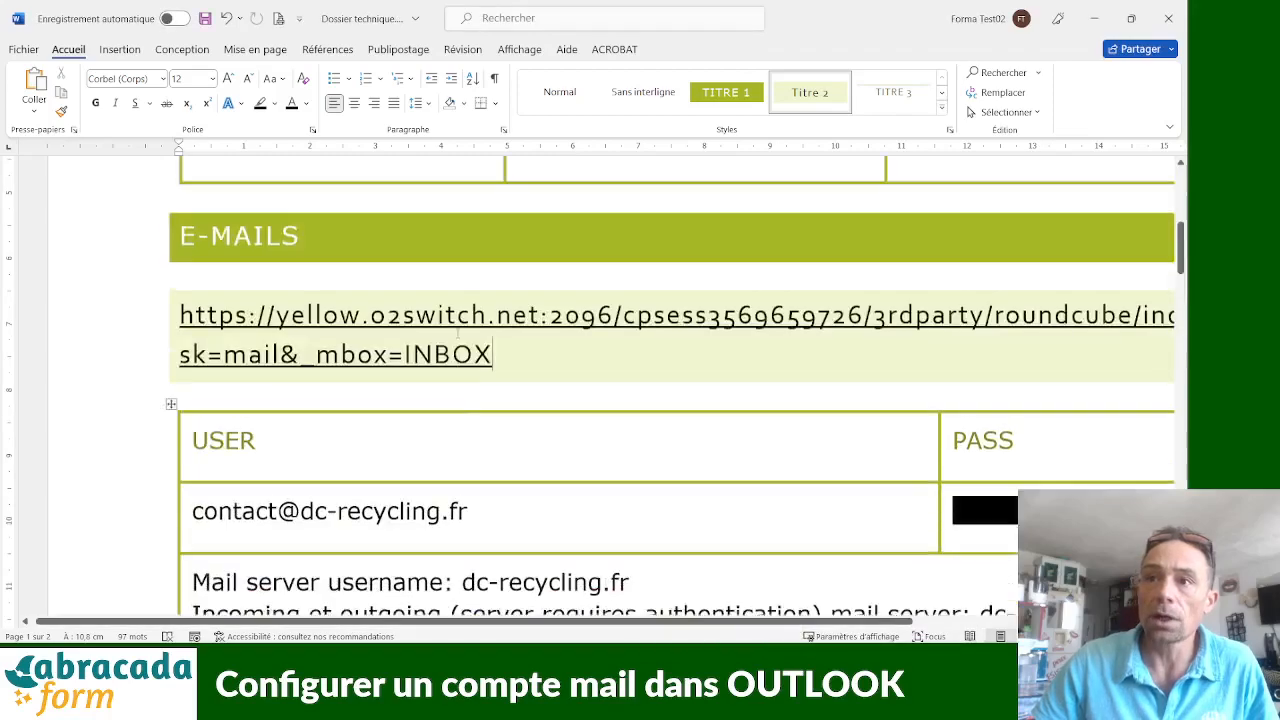
scroll(356, 420, down, 1)
scroll(297, 339, down, 5)
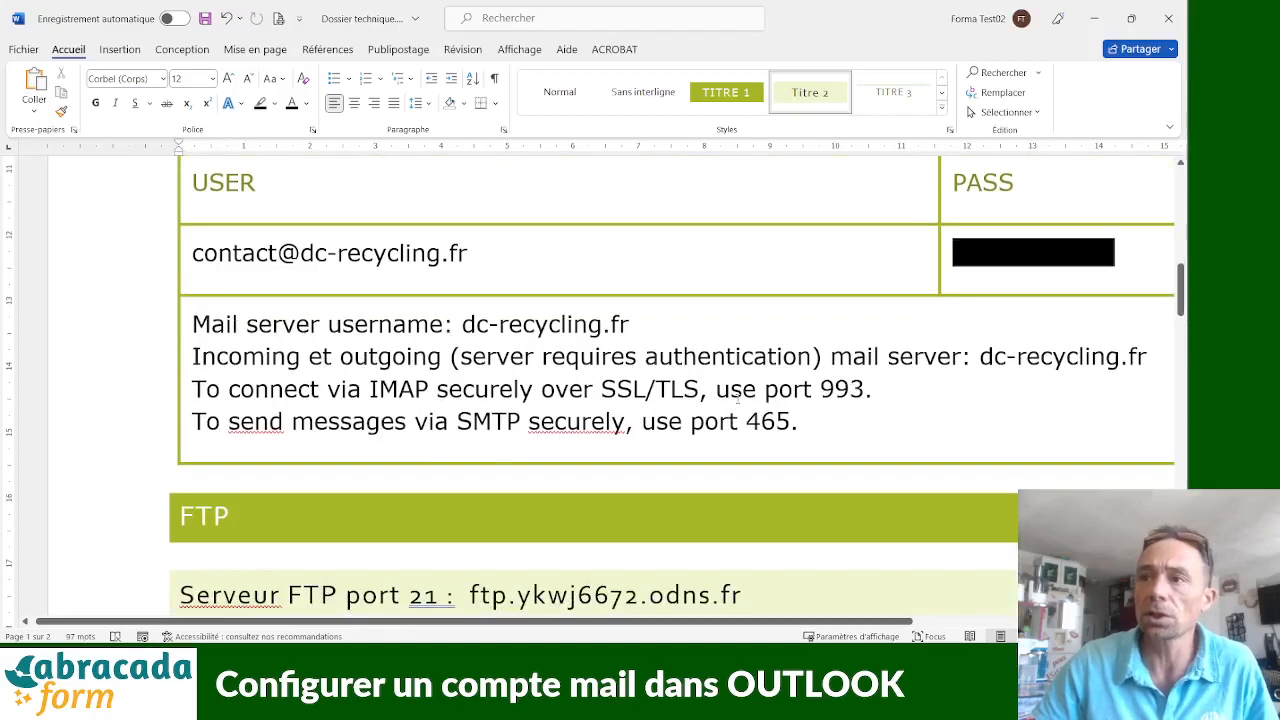
drag(866, 390, 821, 390)
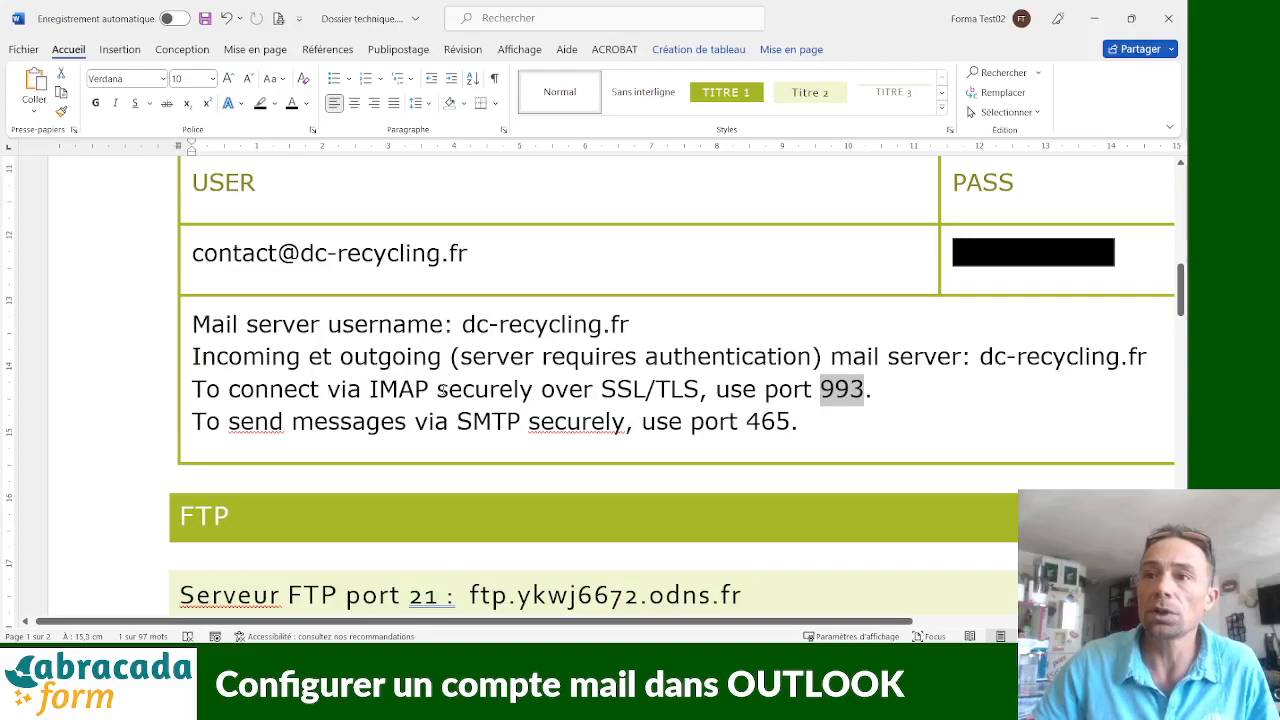
drag(830, 357, 950, 357)
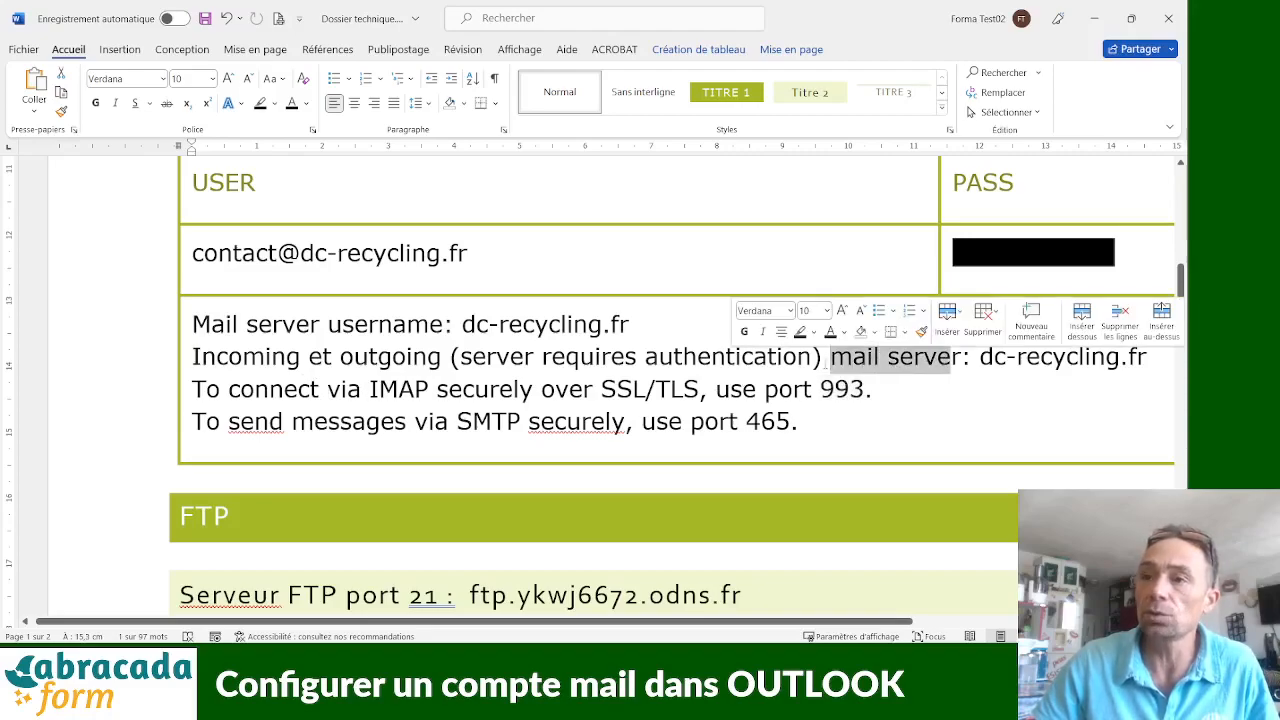
click(354, 356)
drag(283, 323, 490, 323)
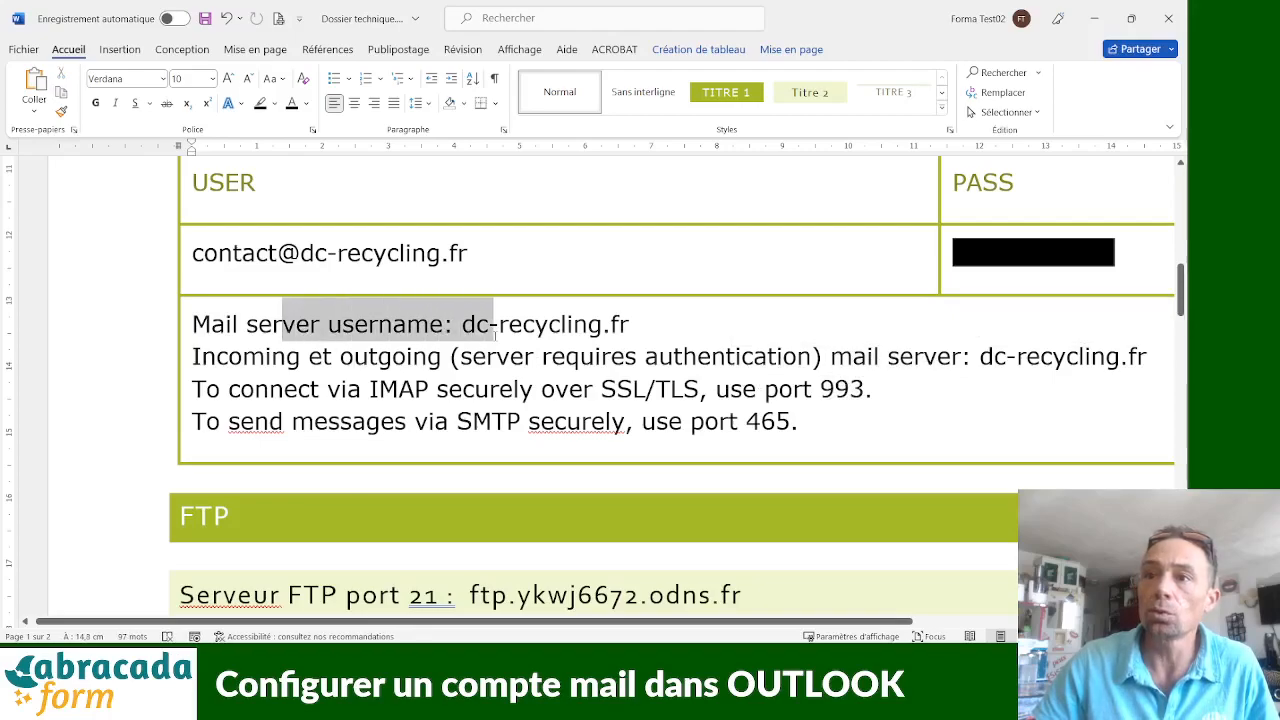
click(500, 389)
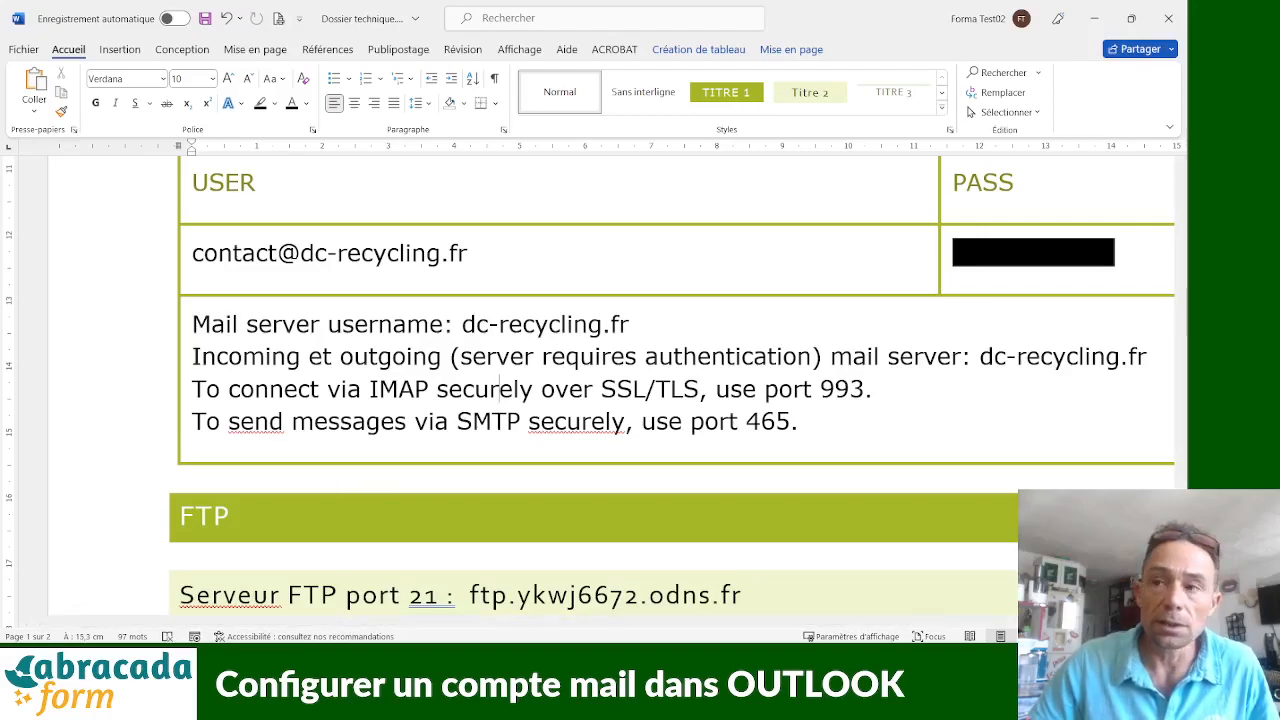
- Switch to Outlook and open it with the Clients profile
key(alt+Tab)
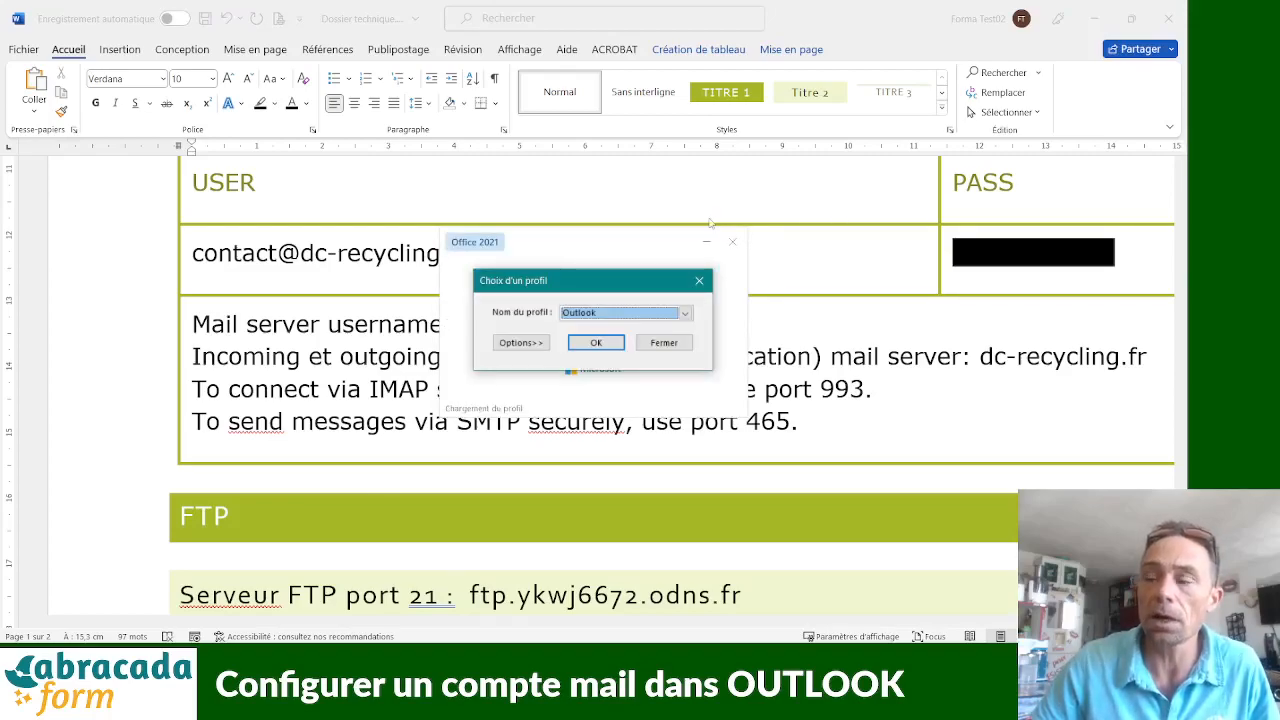
click(685, 314)
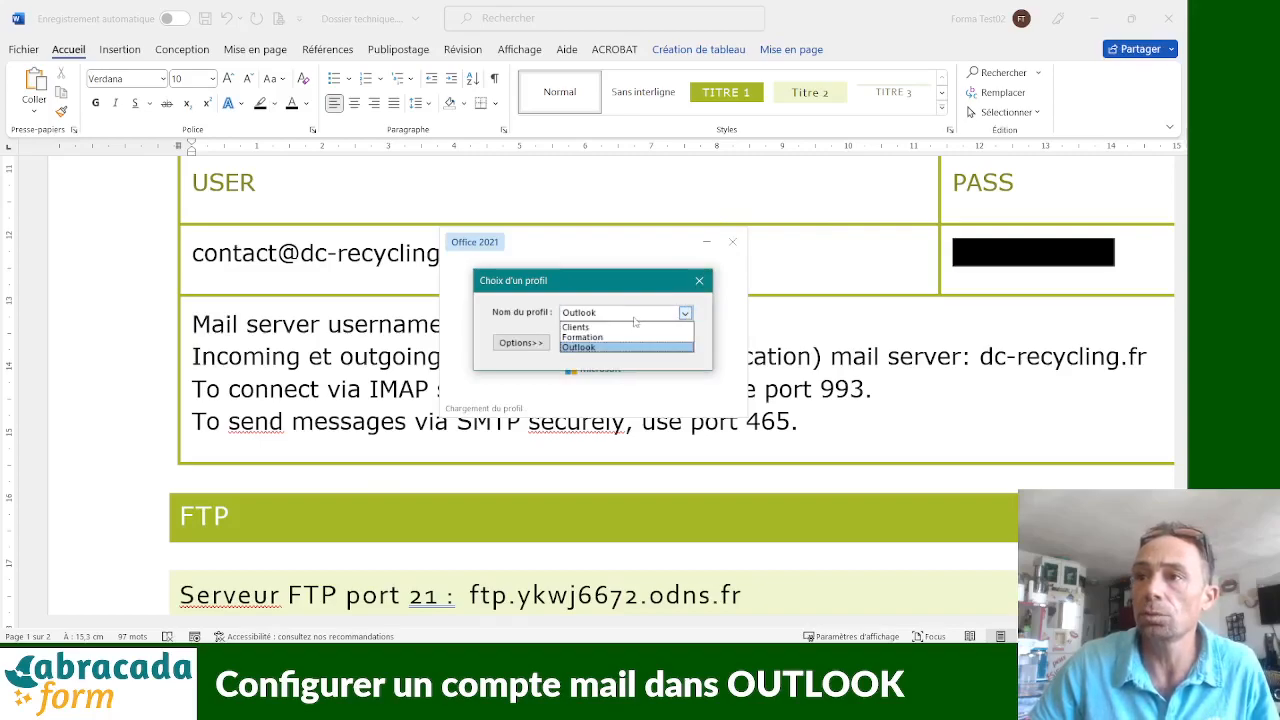
click(569, 328)
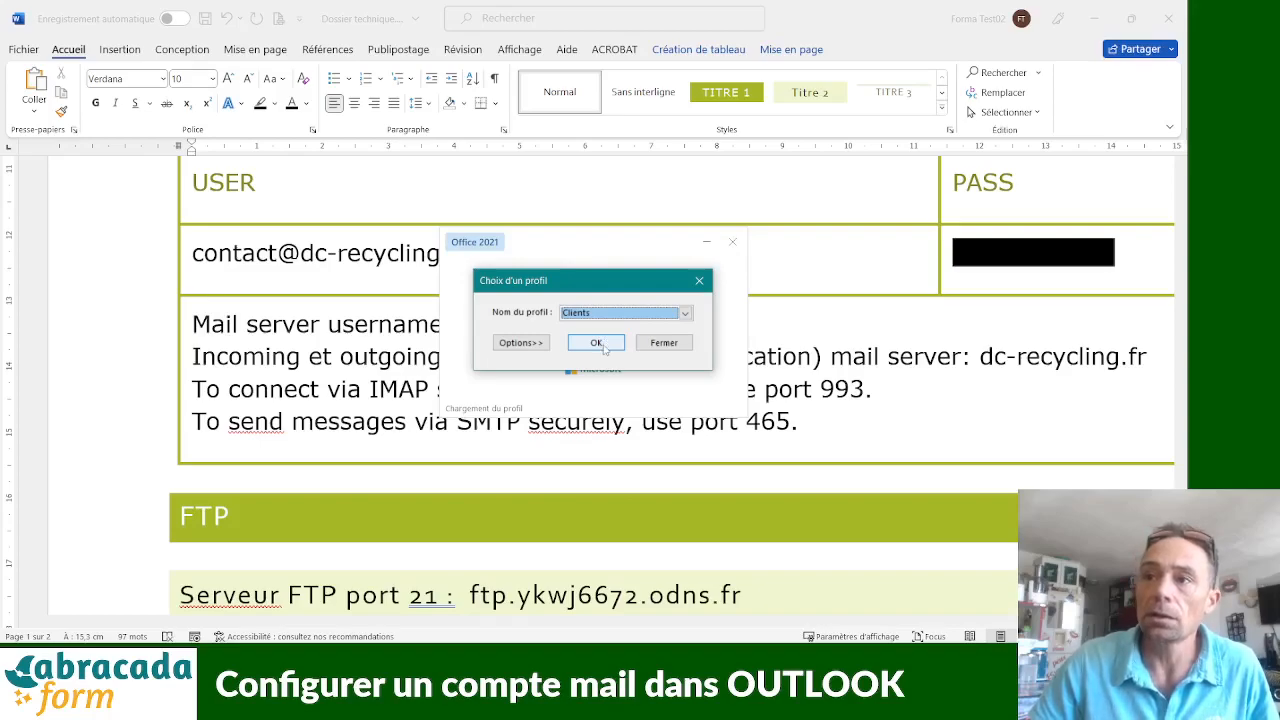
click(604, 347)
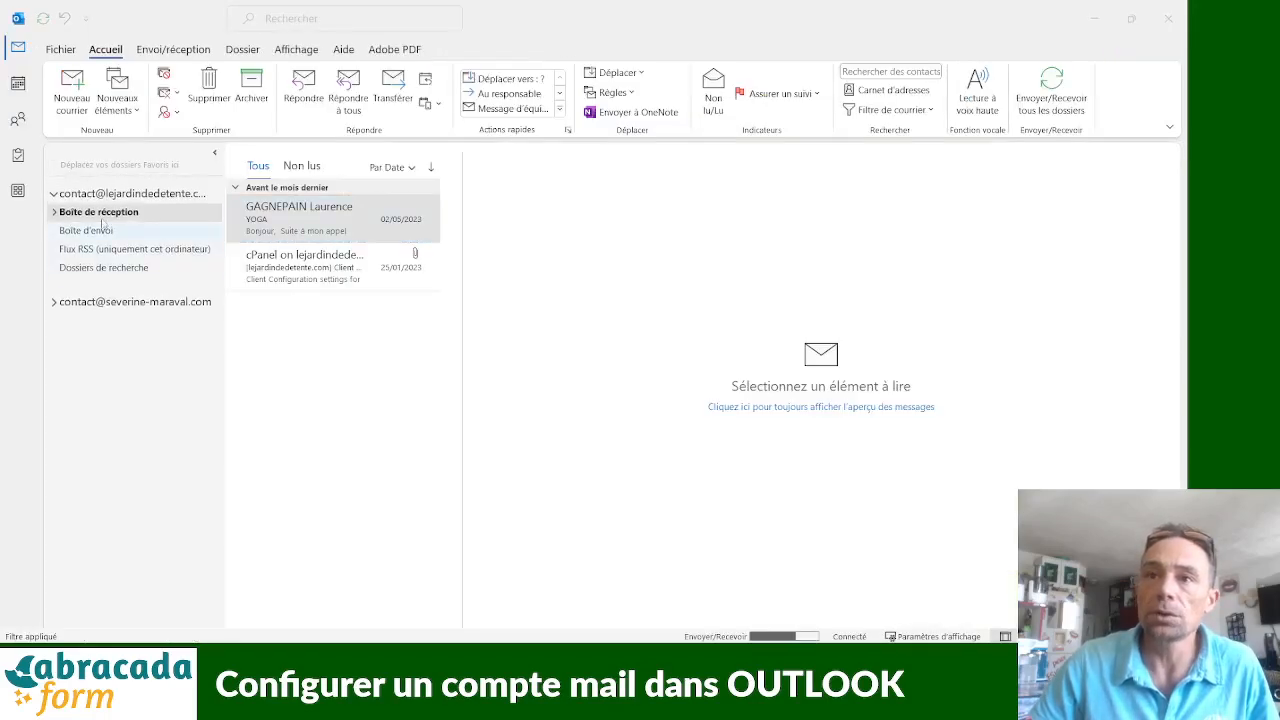
- Open the cPanel client configuration message in the inbox and review its incoming and outgoing server settings
click(305, 265)
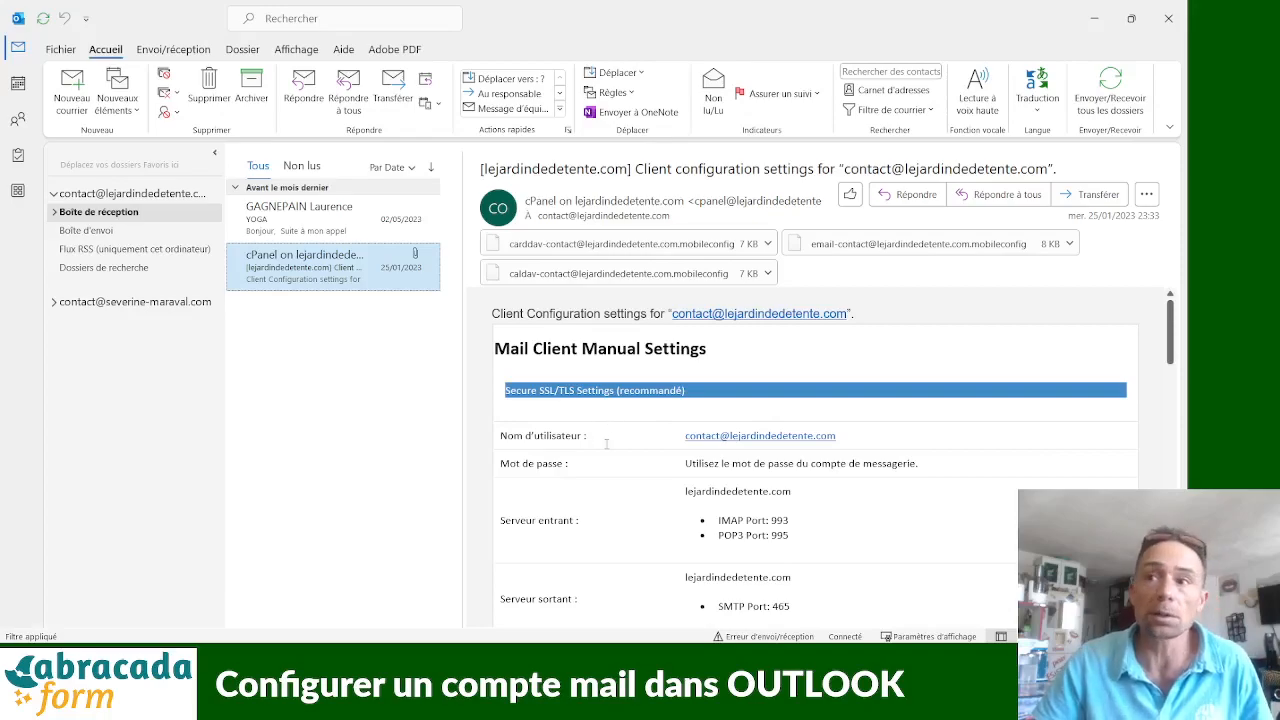
scroll(605, 445, down, 1)
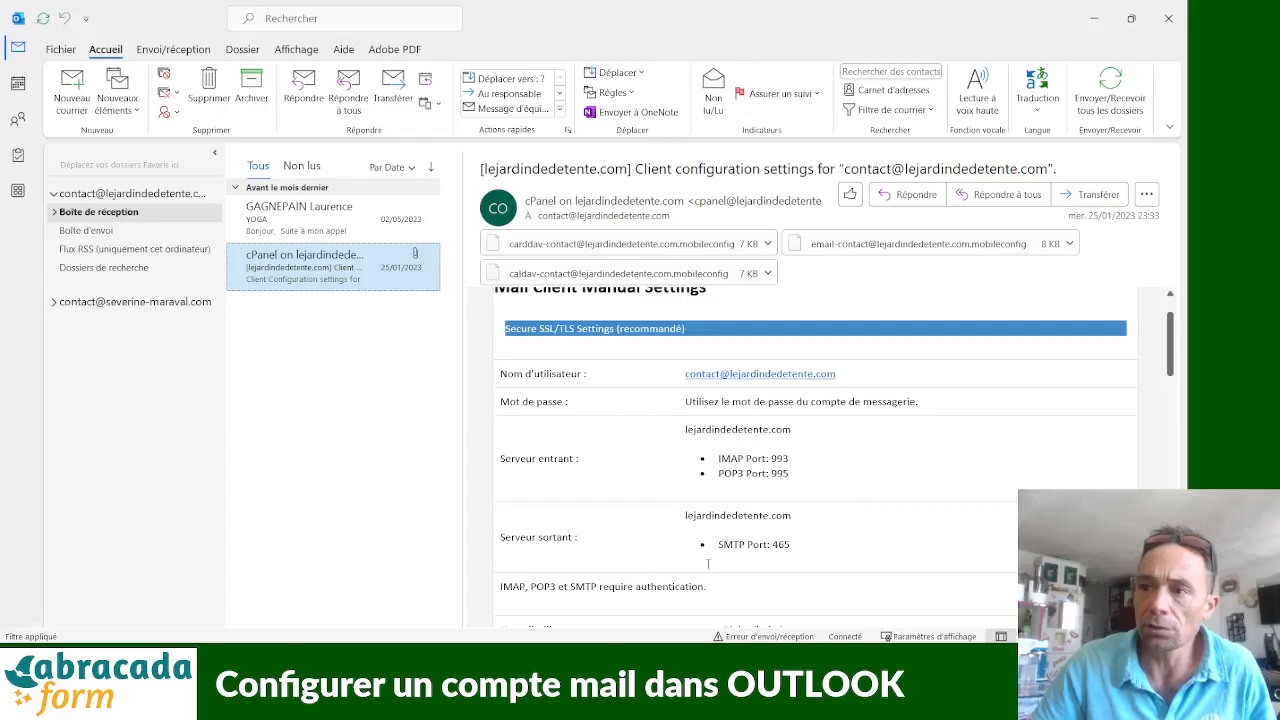
scroll(532, 489, down, 3)
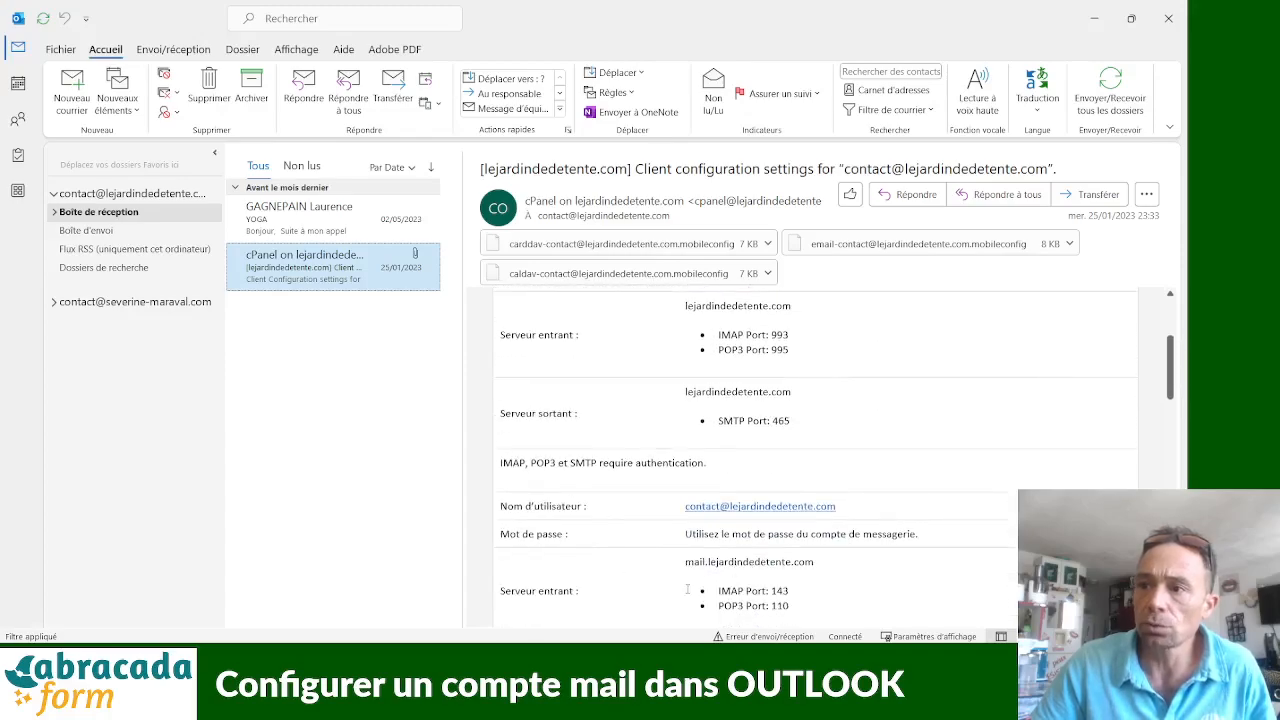
scroll(700, 505, down, 2)
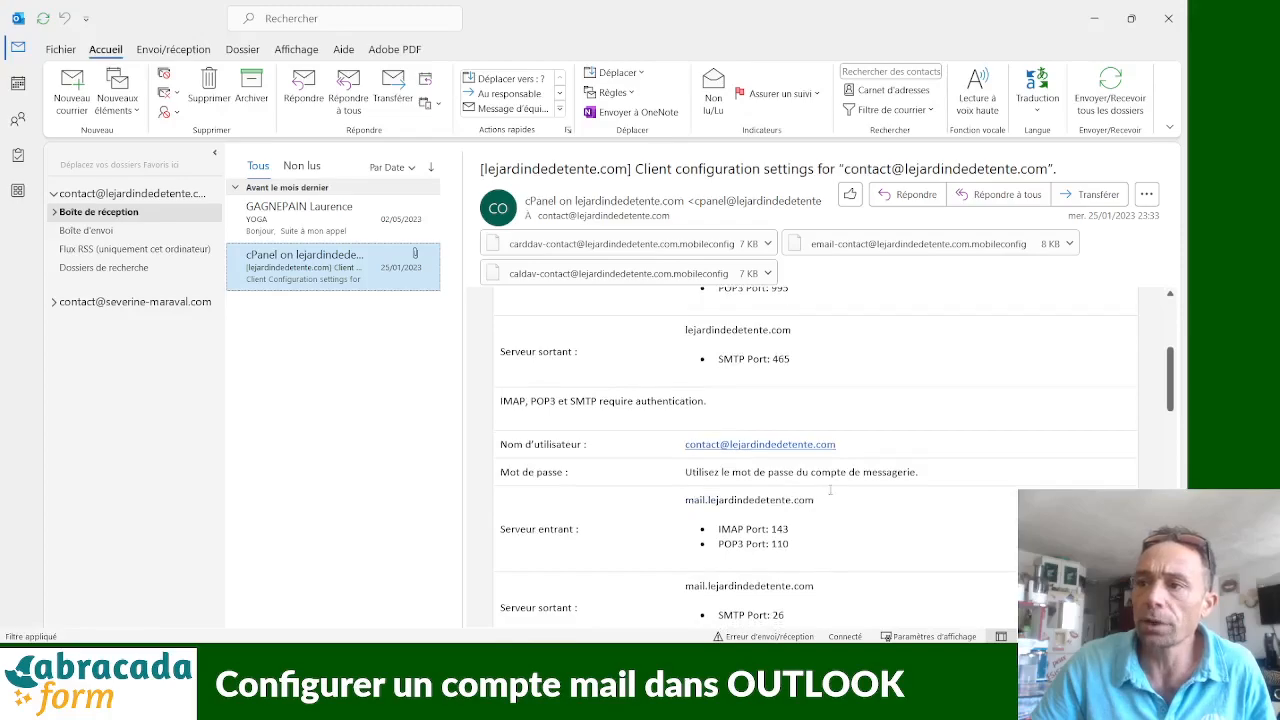
scroll(717, 459, up, 5)
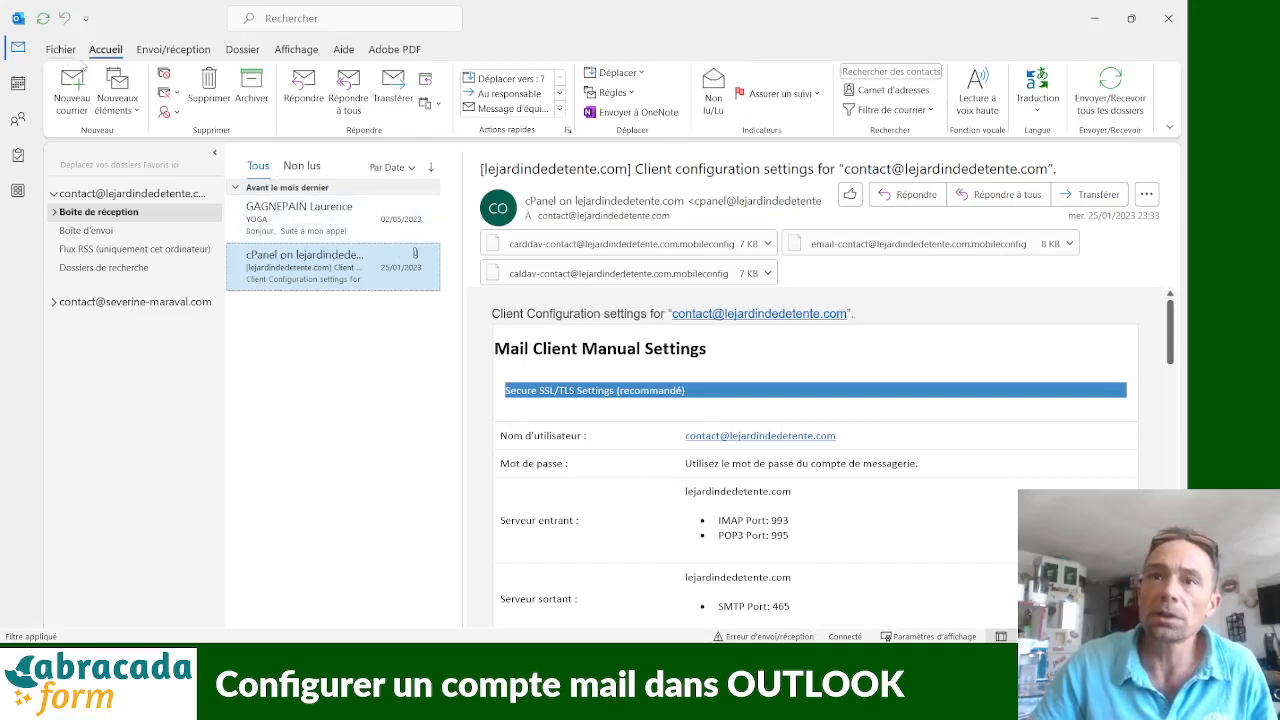
- Open the account settings and start adding a new e-mail account
click(62, 50)
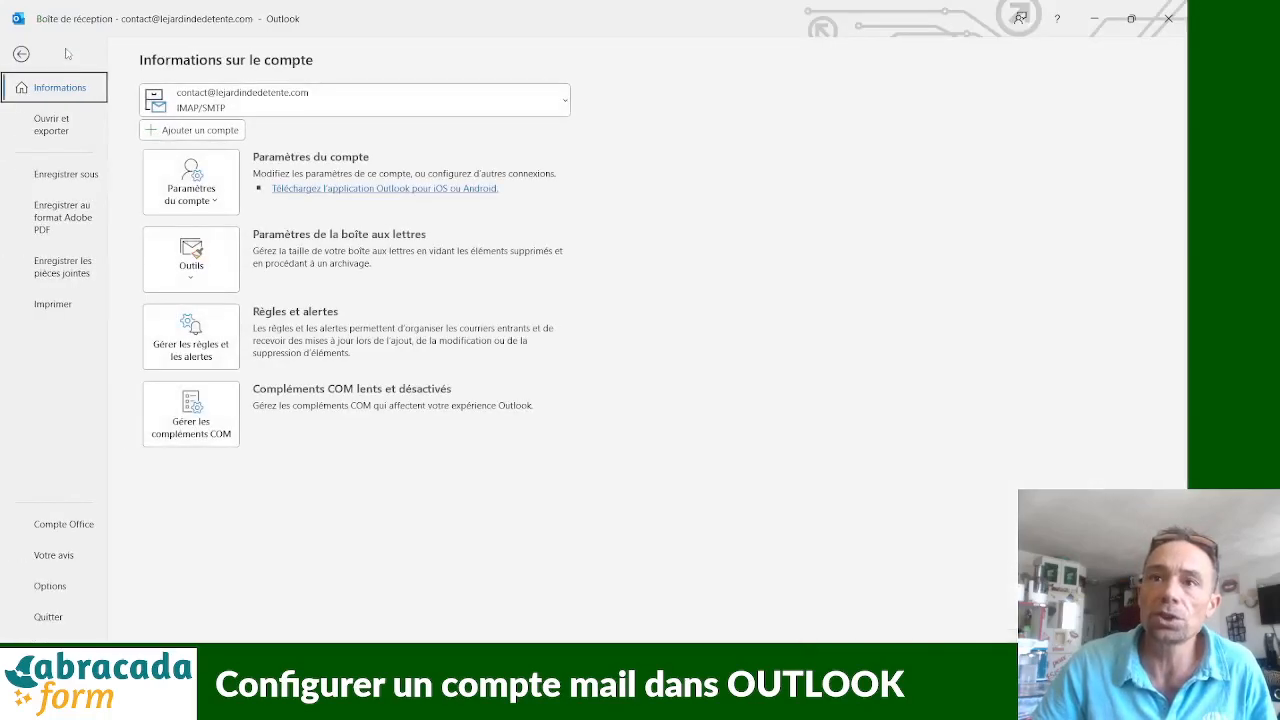
click(168, 197)
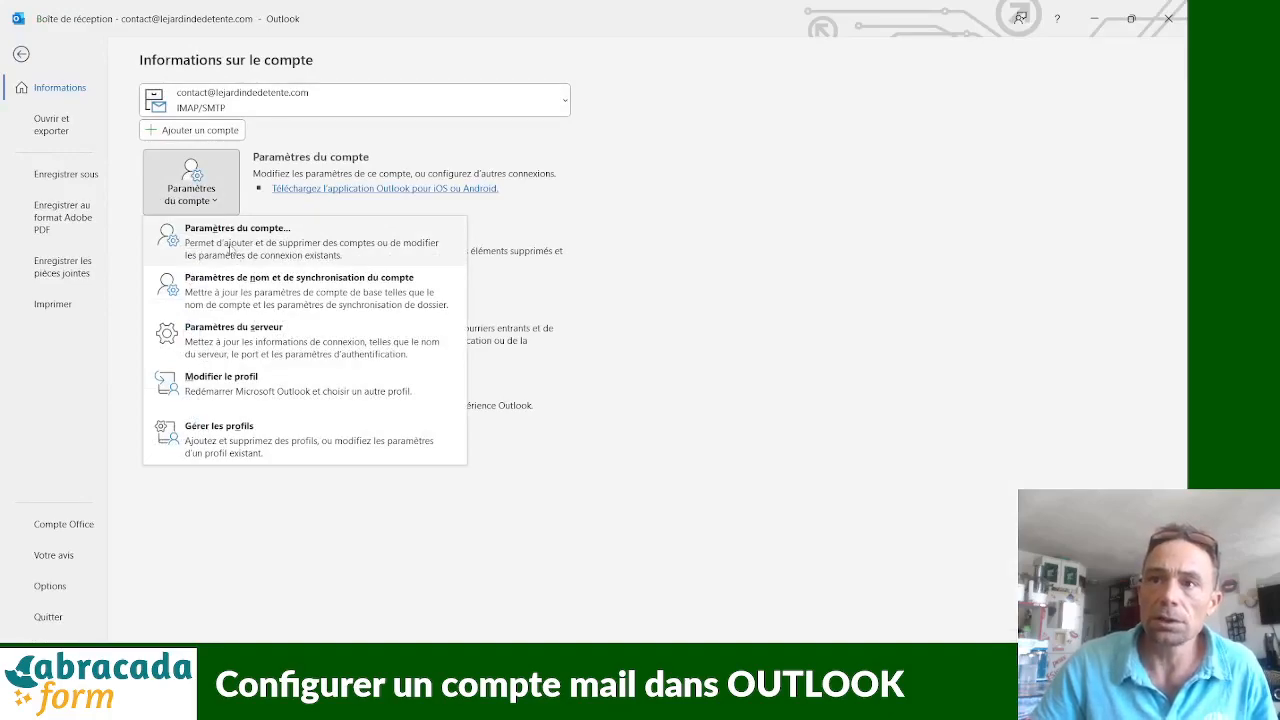
click(230, 248)
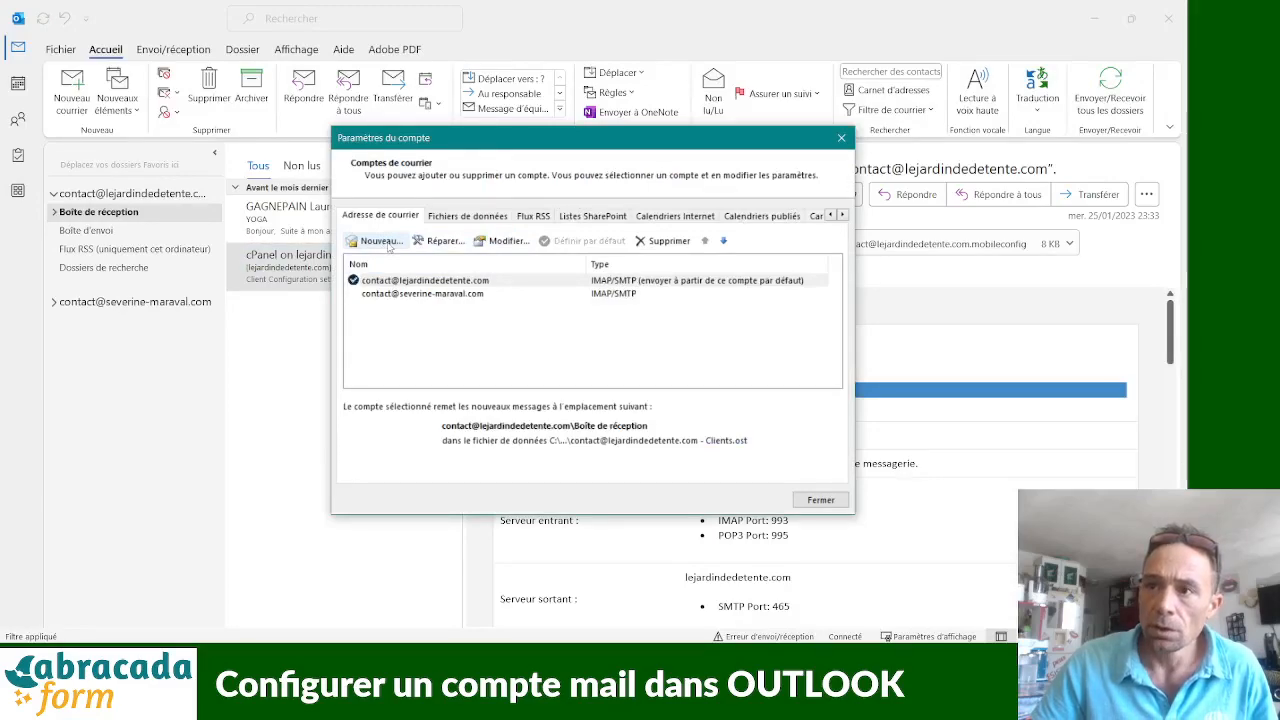
click(388, 247)
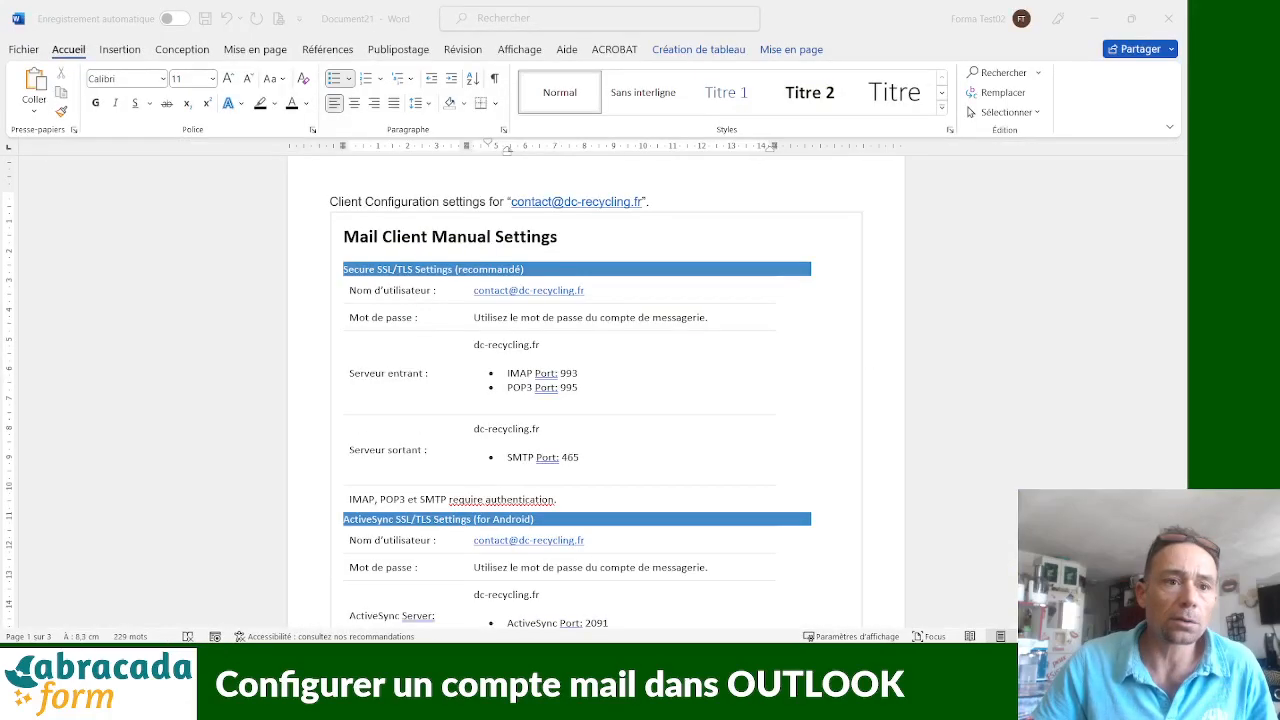
- Copy the username e-mail address from the Secure SSL/TLS settings in Word's Document21 and paste it as the new Outlook account's address
click(654, 256)
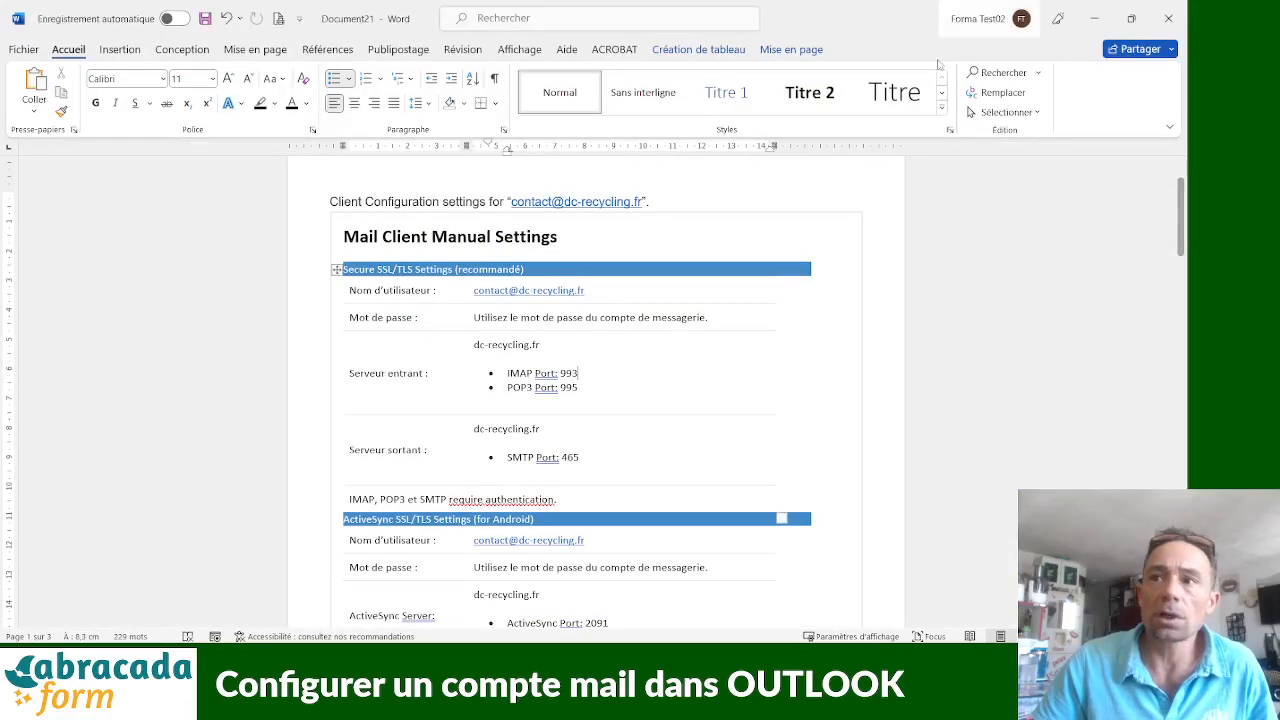
drag(586, 290, 478, 290)
key(ctrl+c)
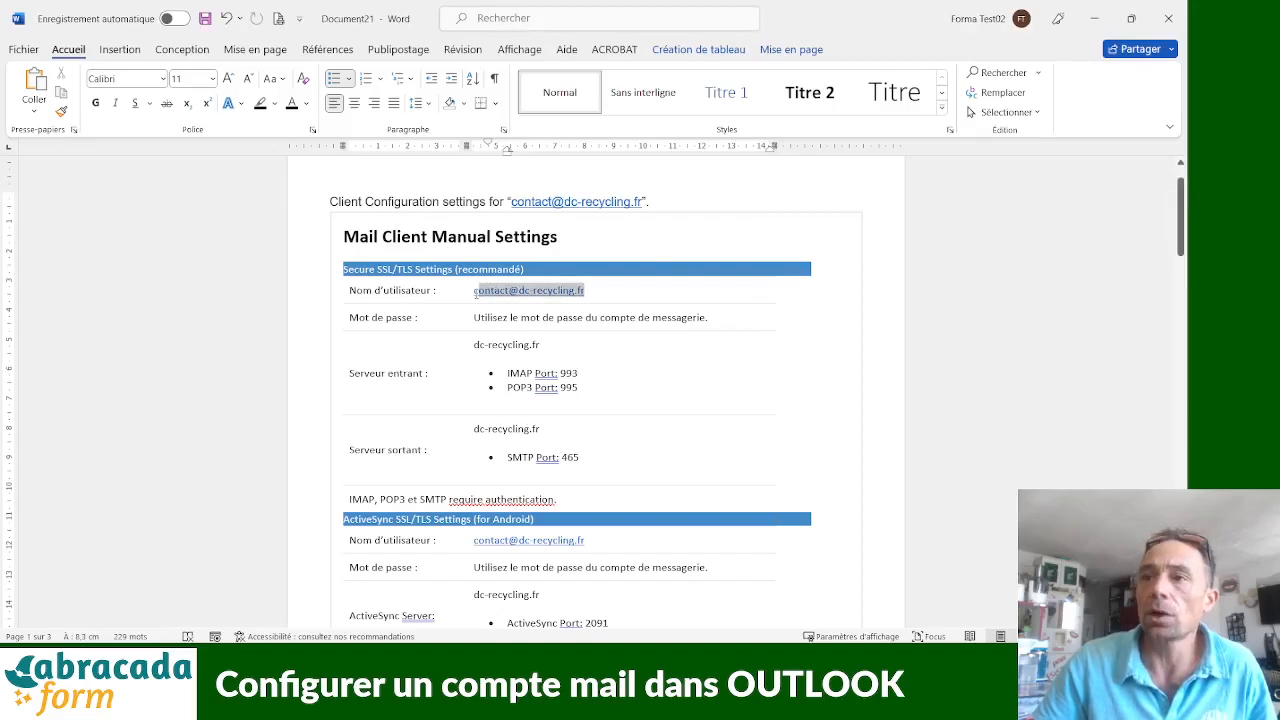
right_click(478, 290)
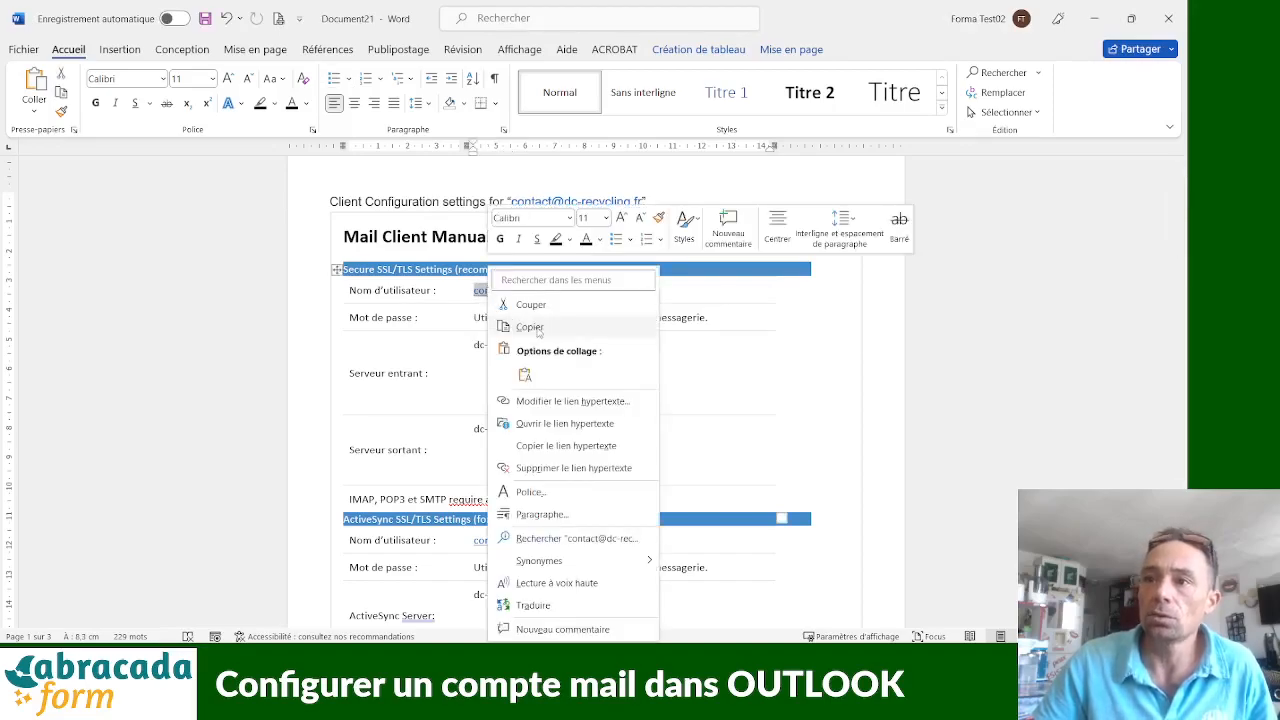
click(537, 332)
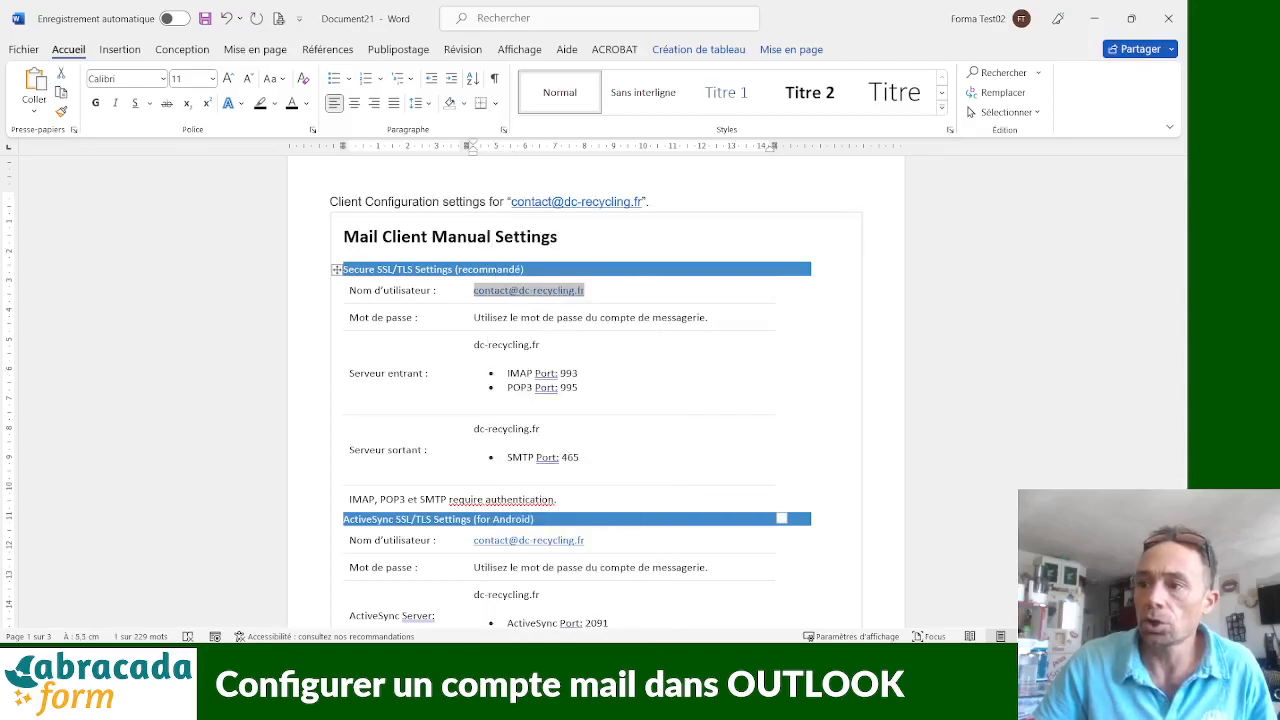
mouse_move(668, 662)
click(666, 598)
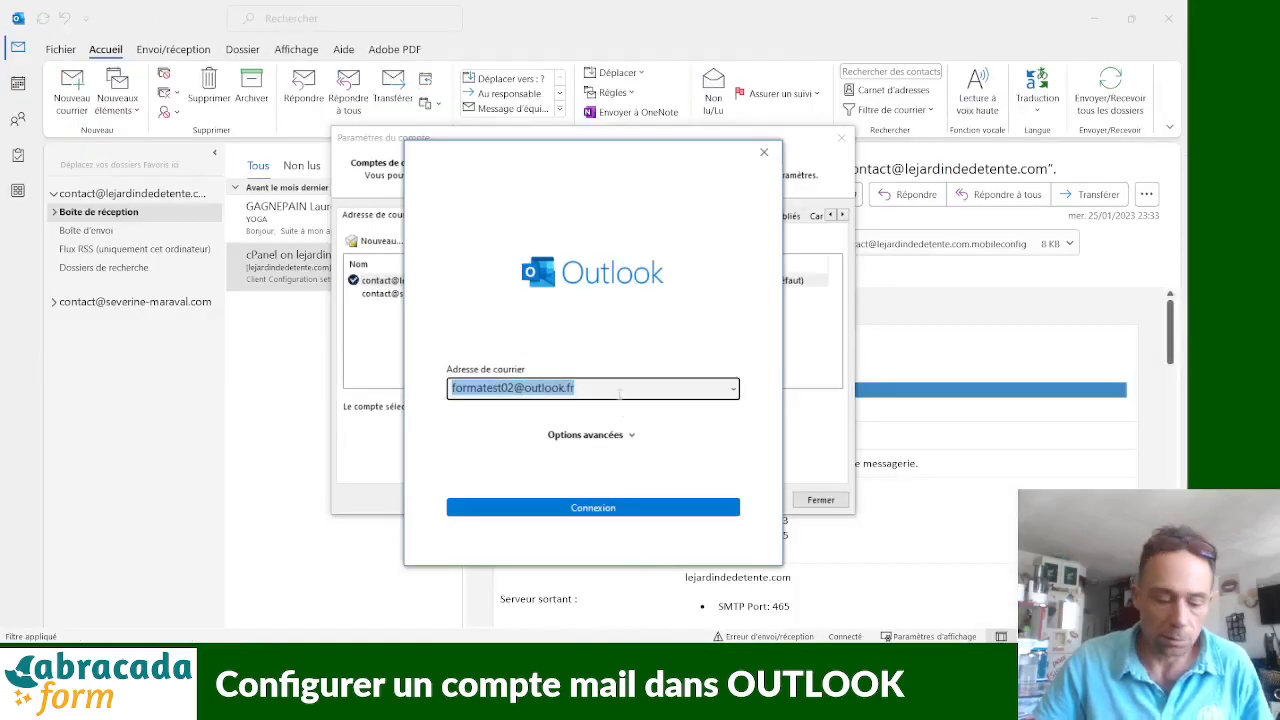
key(ctrl+v)
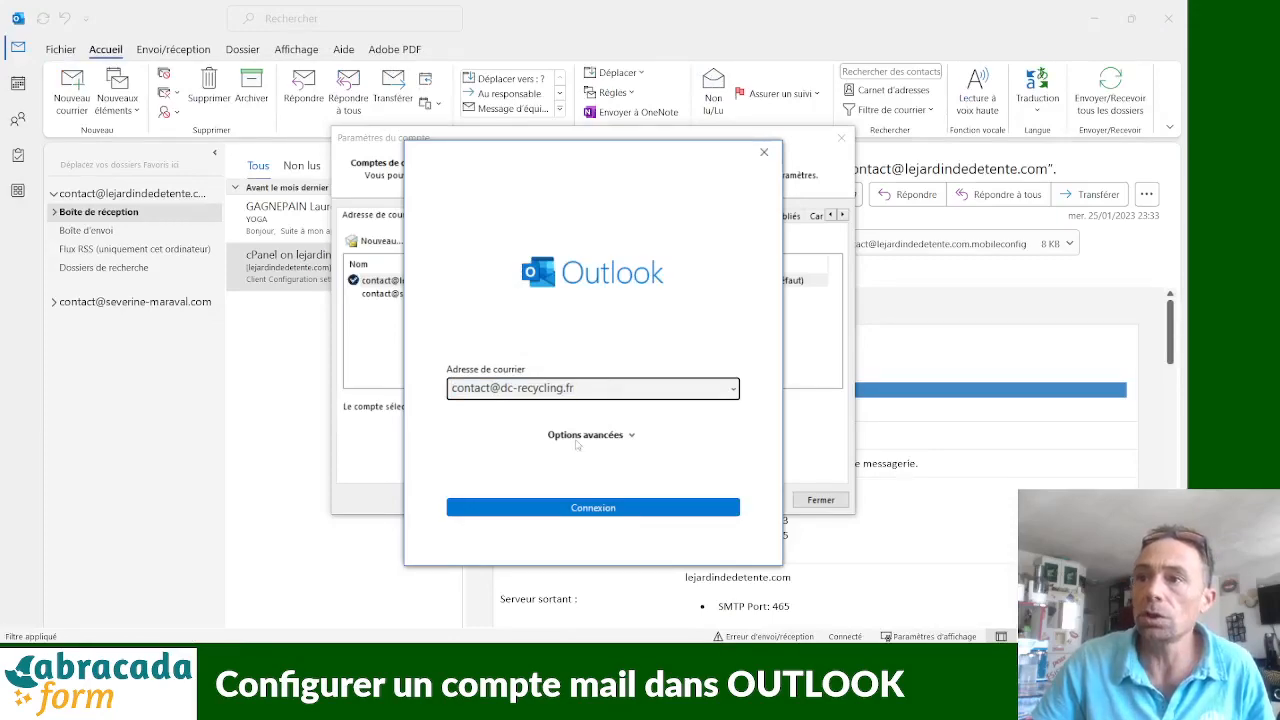
- Enable manual configuration in the advanced options and continue to the account type selection
click(617, 436)
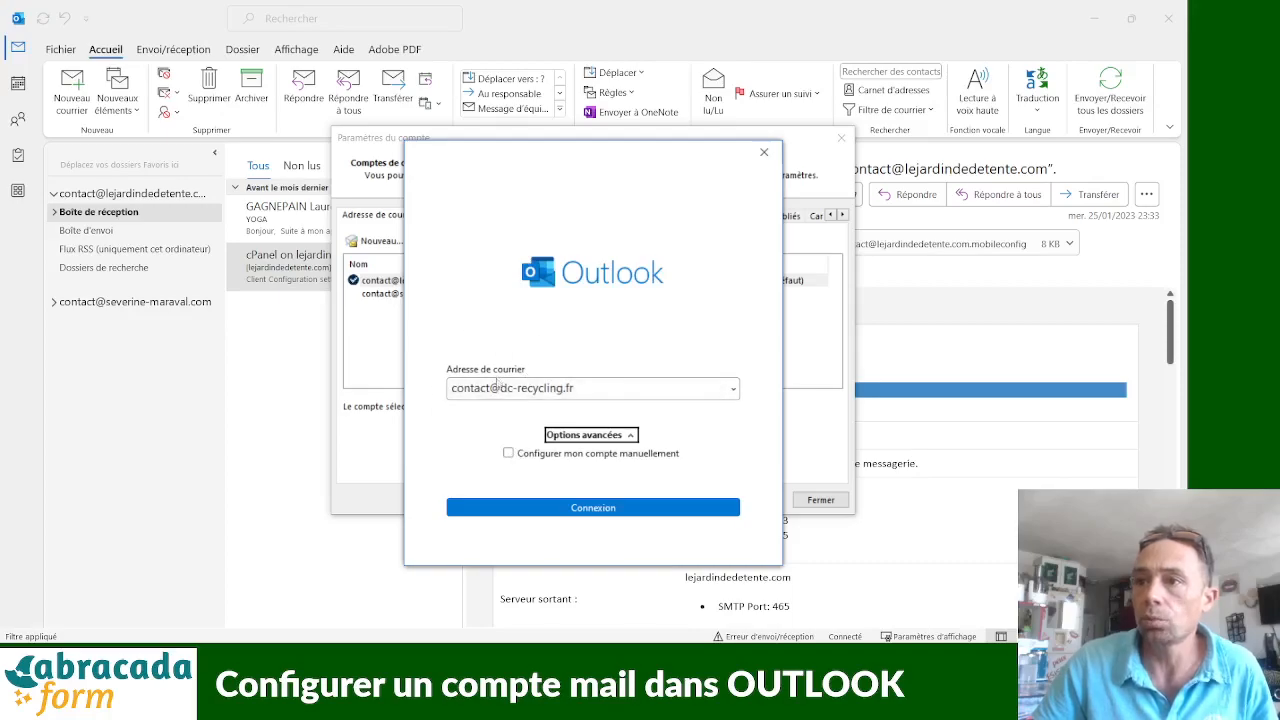
click(508, 453)
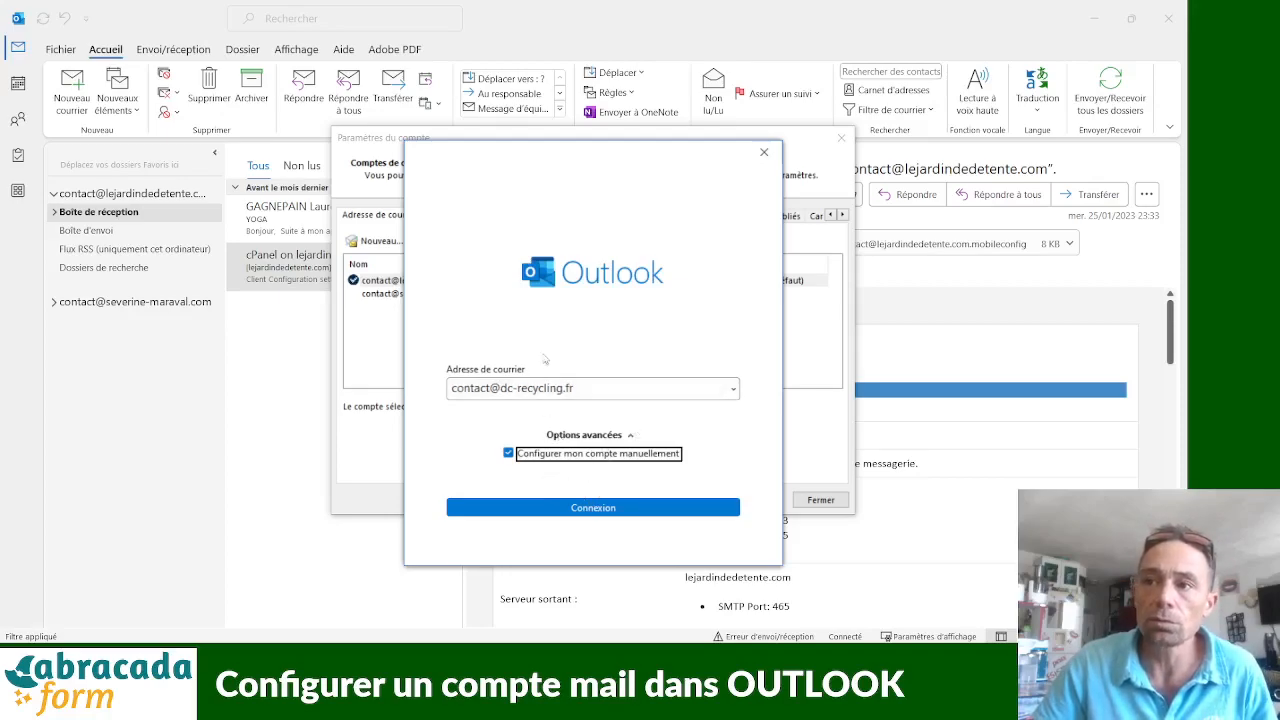
click(582, 508)
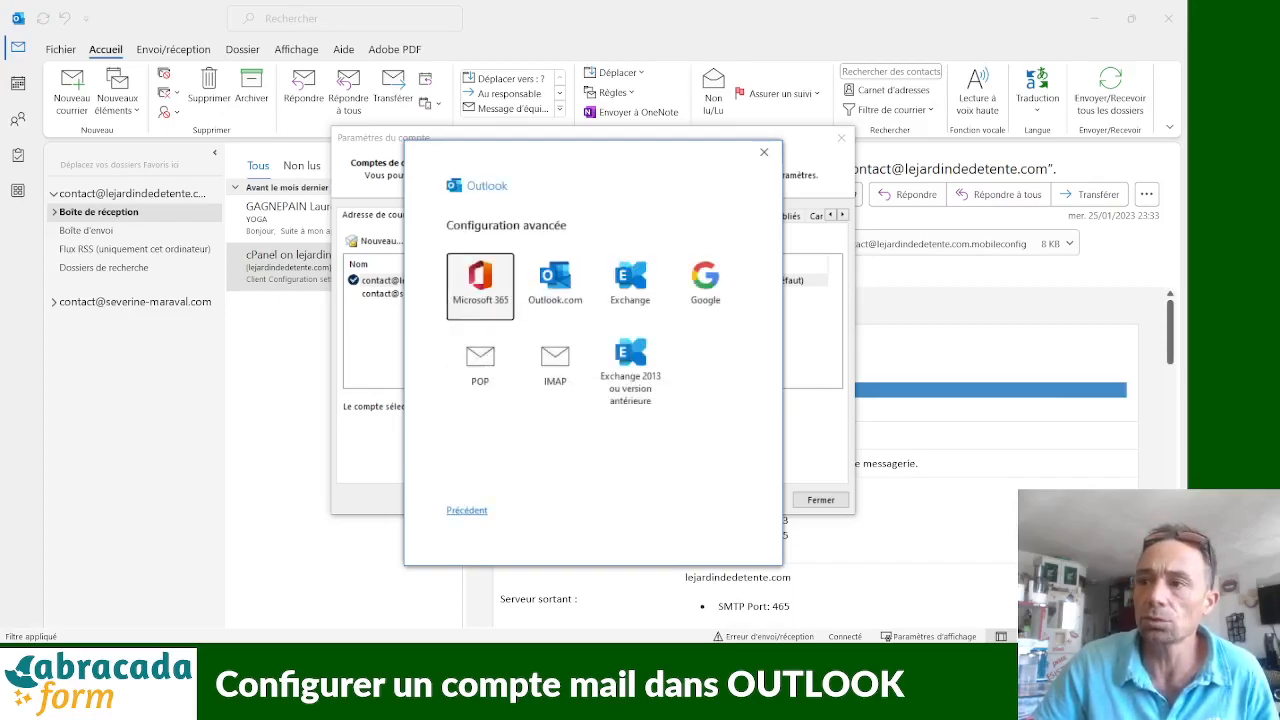
- Switch to Document21 in Word to consult the mail client's manual server settings
mouse_move(811, 656)
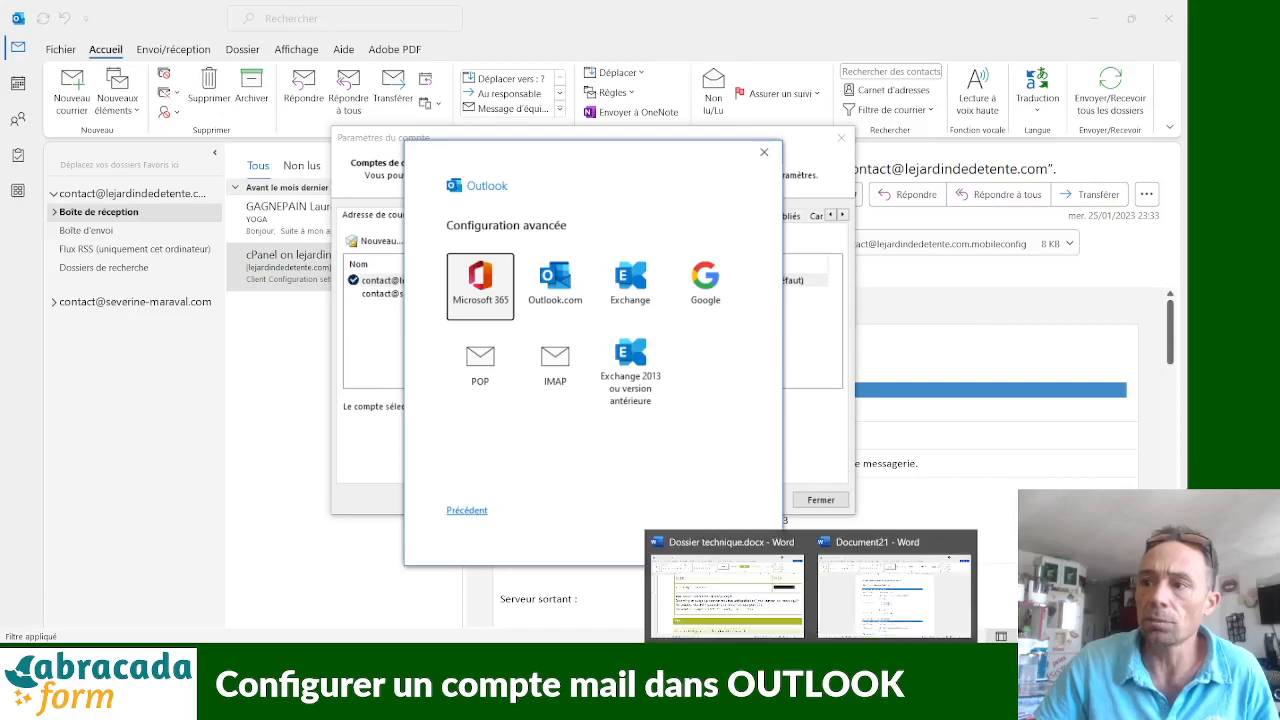
click(878, 600)
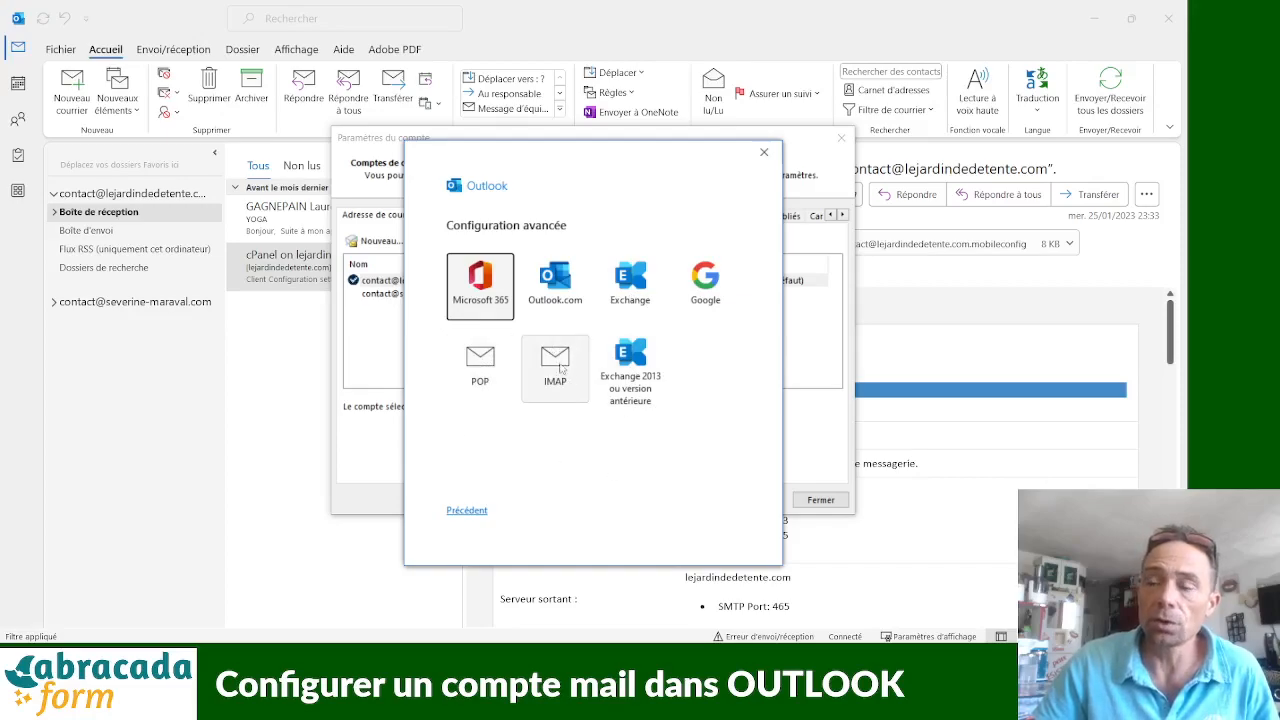
- Choose IMAP as the account type and set the incoming mail server to dc-recycling.fr
click(561, 367)
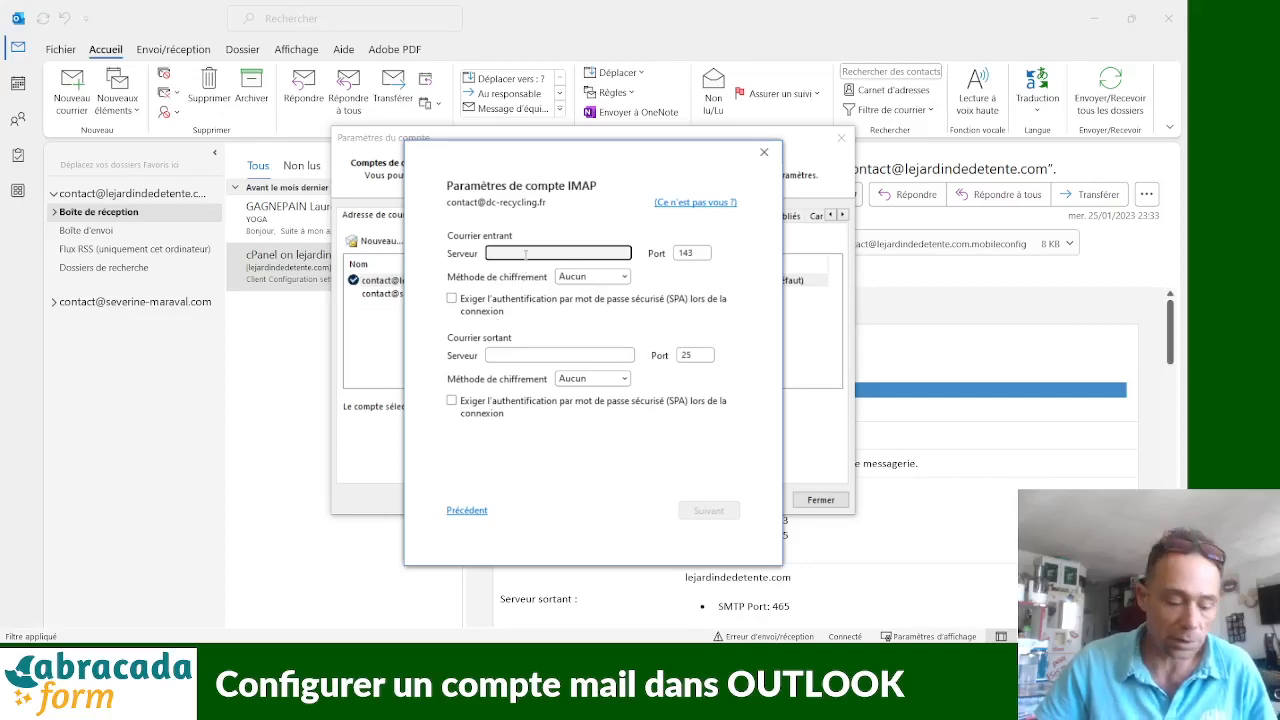
key(ctrl+v)
drag(531, 253, 436, 249)
key(BackSpace)
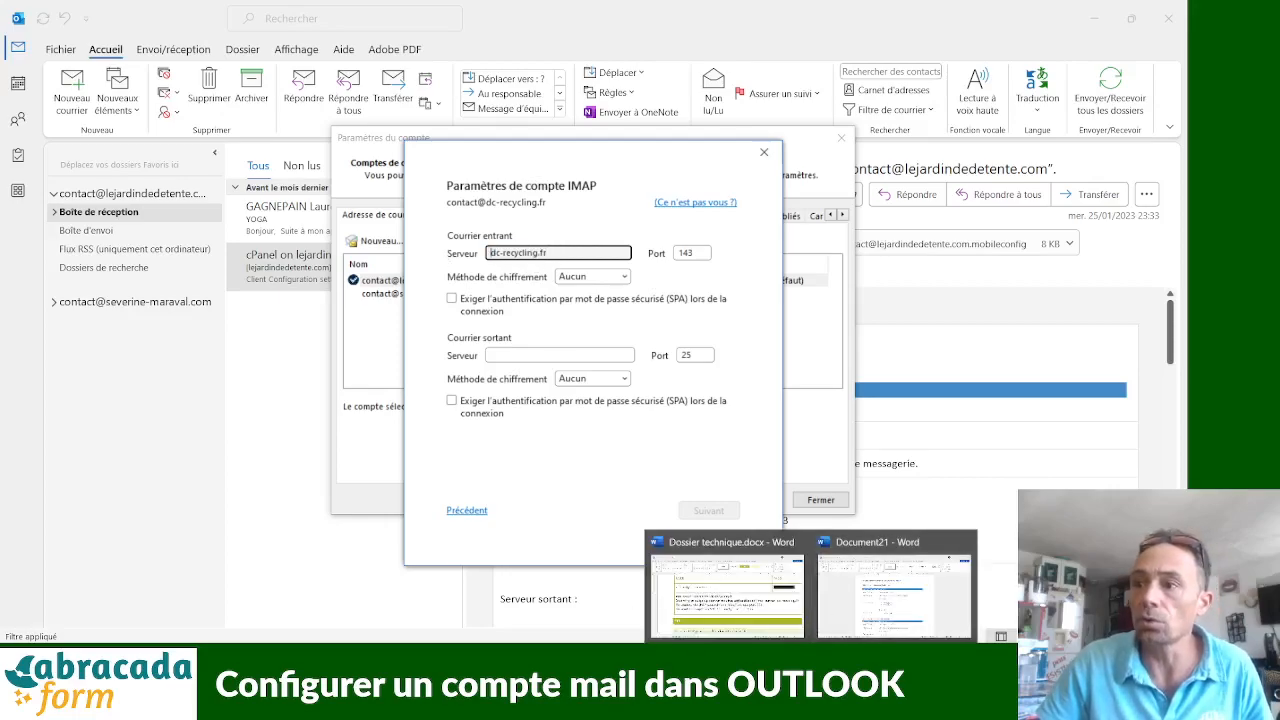
- Copy IMAP port 993 from the Secure SSL/TLS settings in Word's Document21 and paste it as Outlook's incoming mail port
click(862, 604)
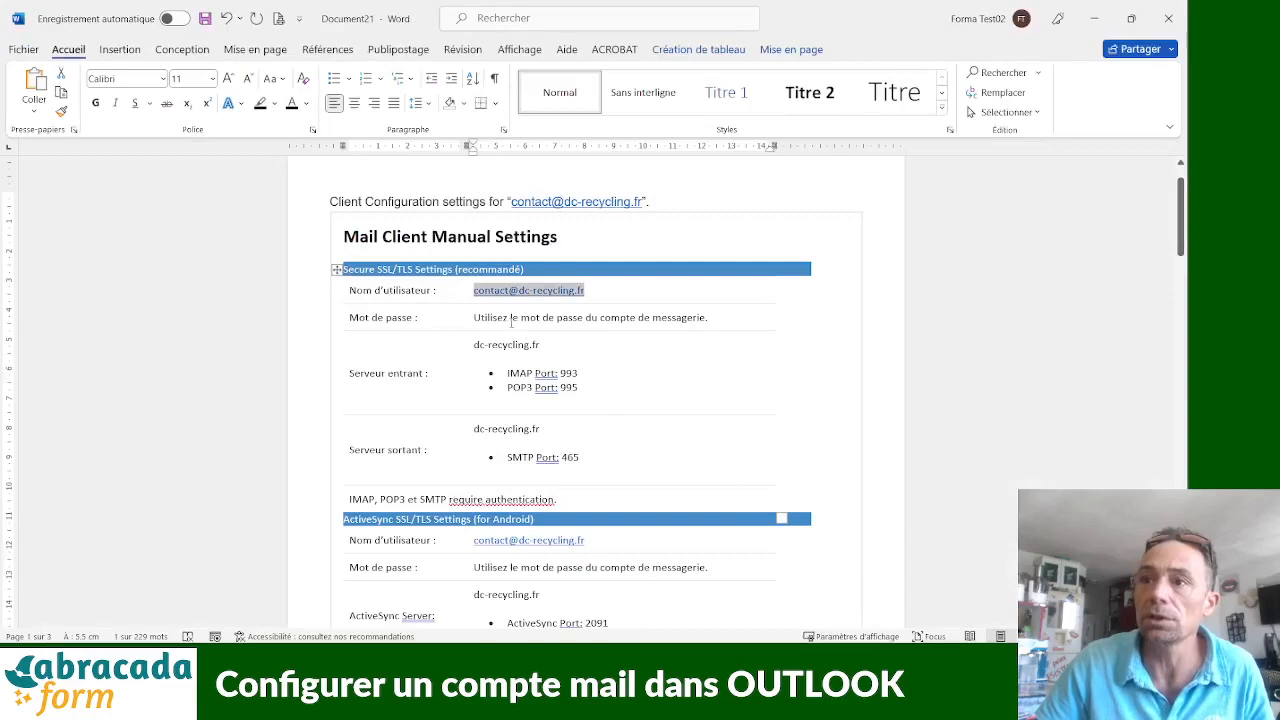
mouse_move(550, 348)
mouse_down()
mouse_move(430, 366)
mouse_move(489, 356)
mouse_move(480, 344)
mouse_move(538, 345)
mouse_up()
drag(541, 430, 479, 429)
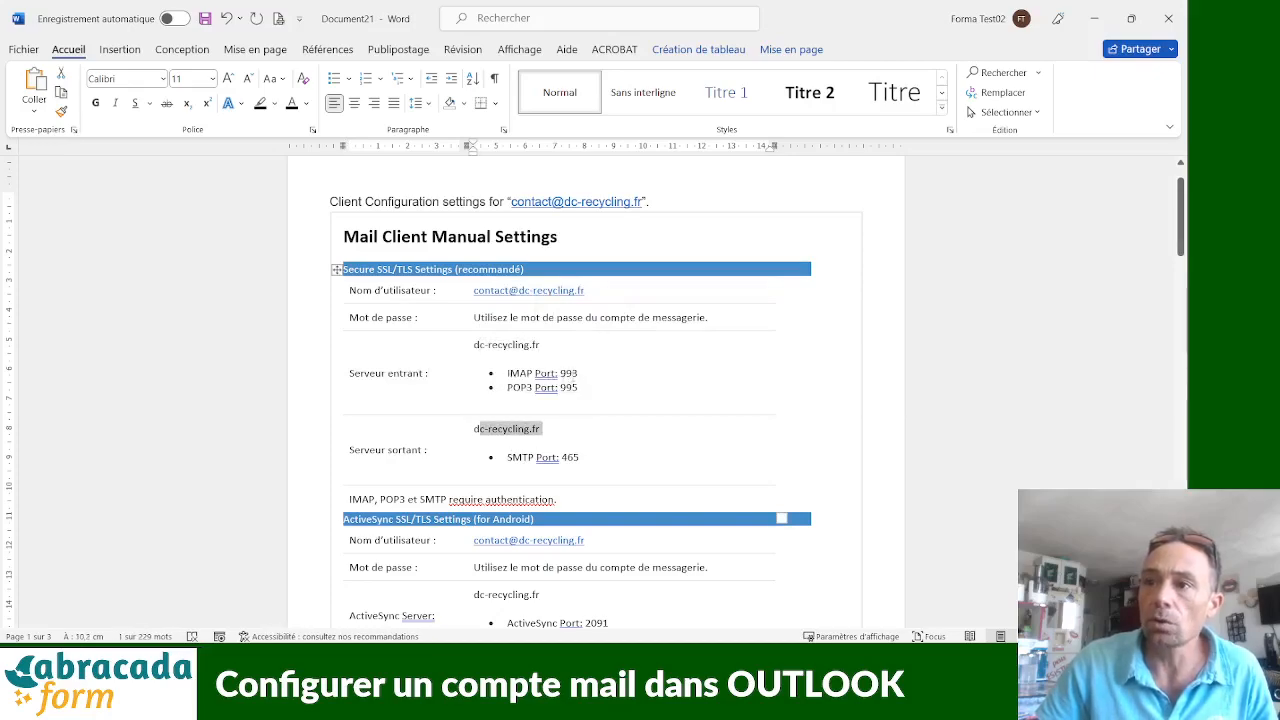
double_click(569, 373)
key(ctrl+c)
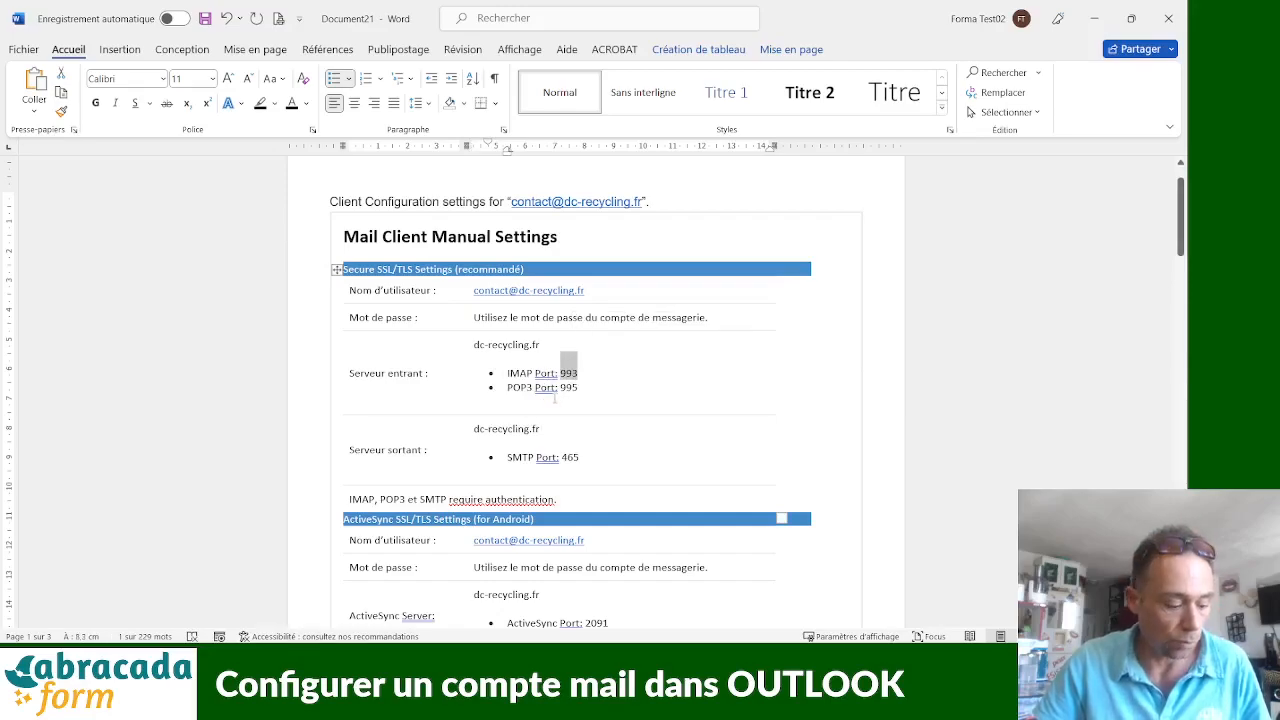
key(alt+Tab)
click(559, 355)
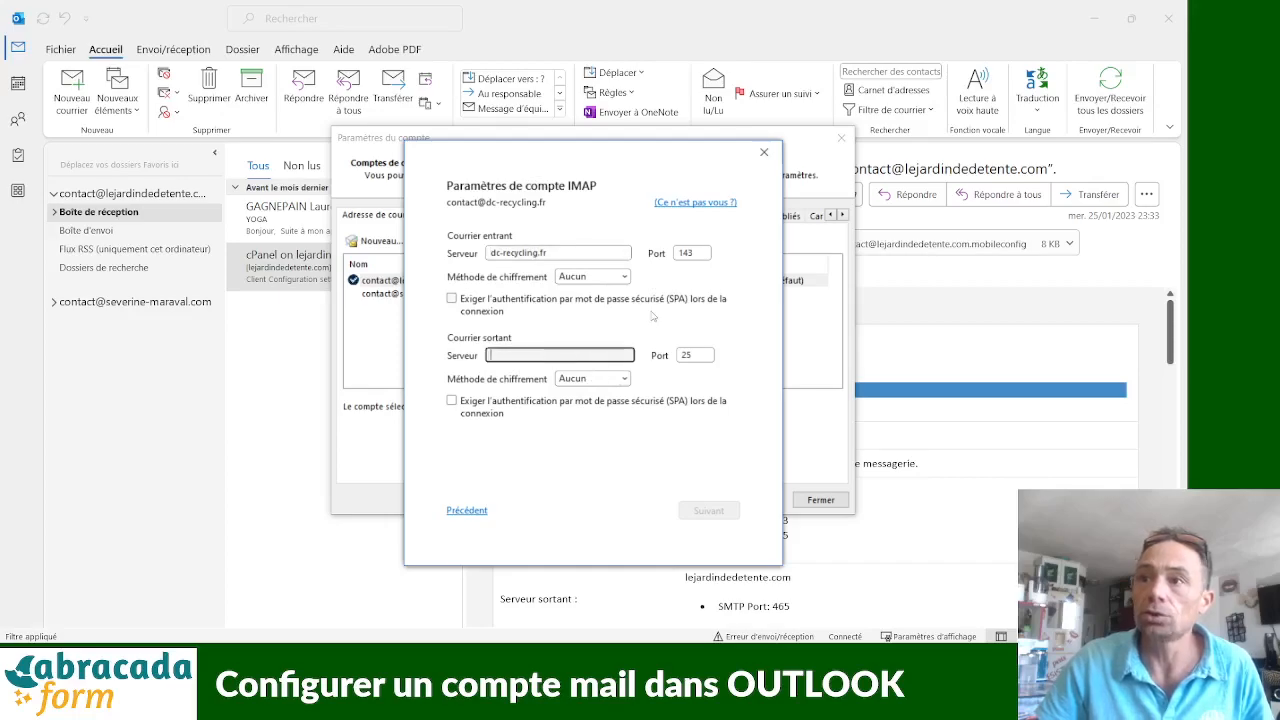
double_click(706, 253)
key(ctrl+v)
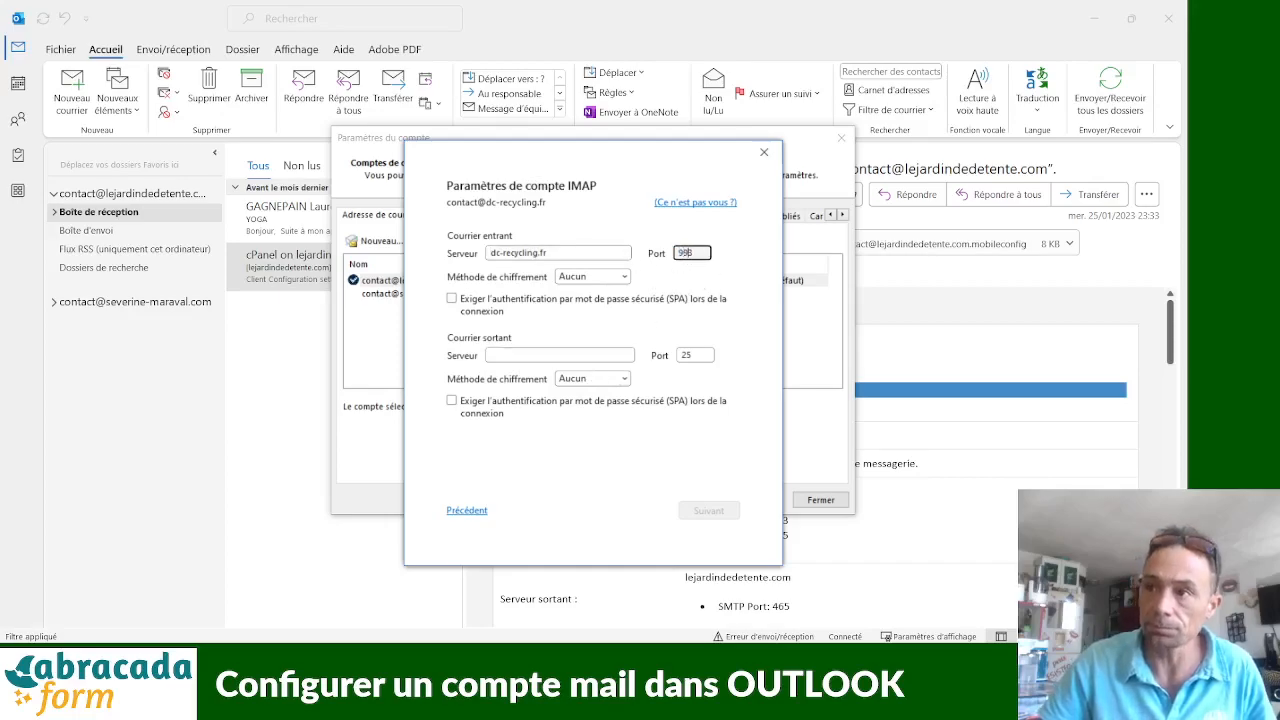
- Set the outgoing mail port to 465 and copy the incoming server name dc-recycling.fr into the outgoing server field
double_click(697, 356)
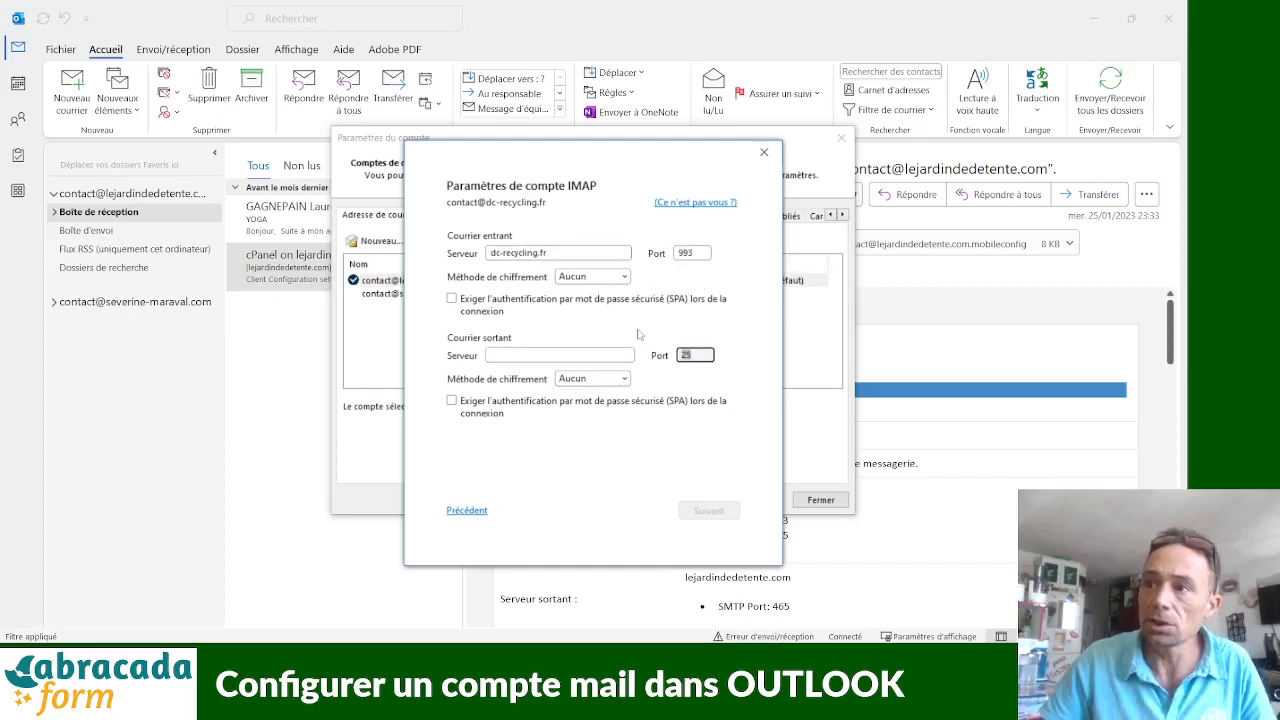
text(46)
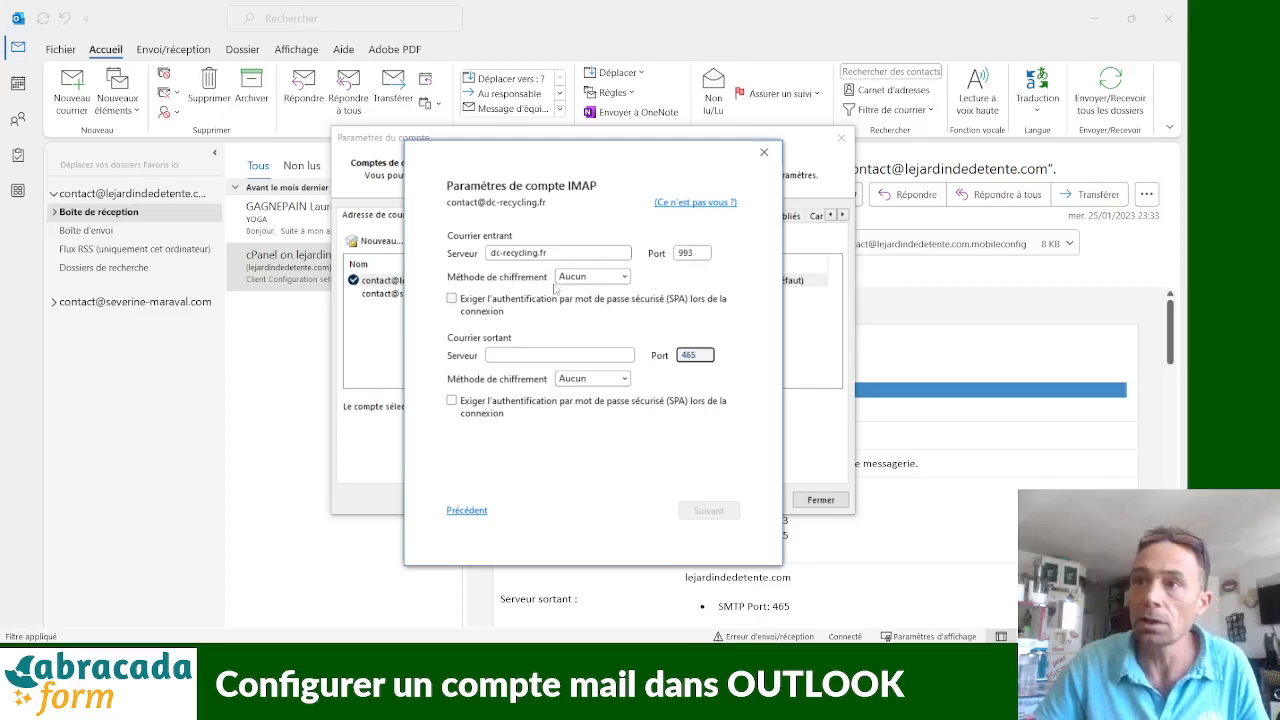
drag(630, 253, 440, 253)
key(ctrl+c)
click(580, 355)
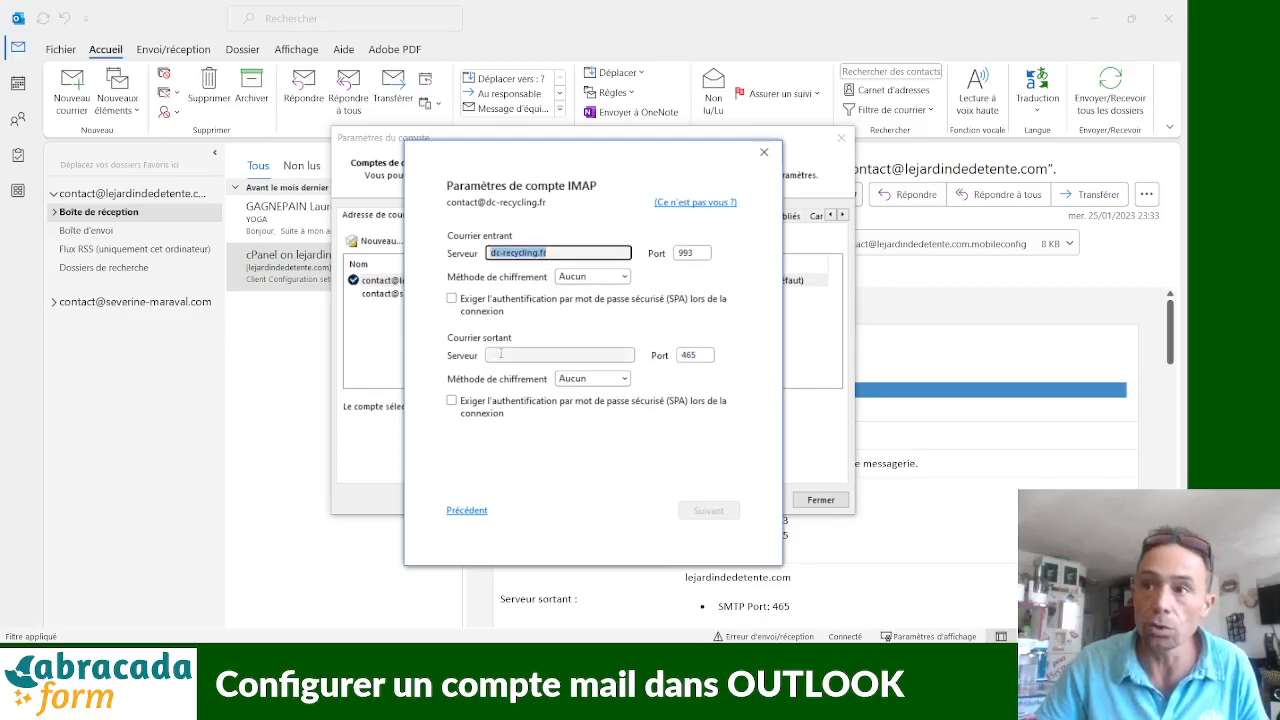
key(ctrl+v)
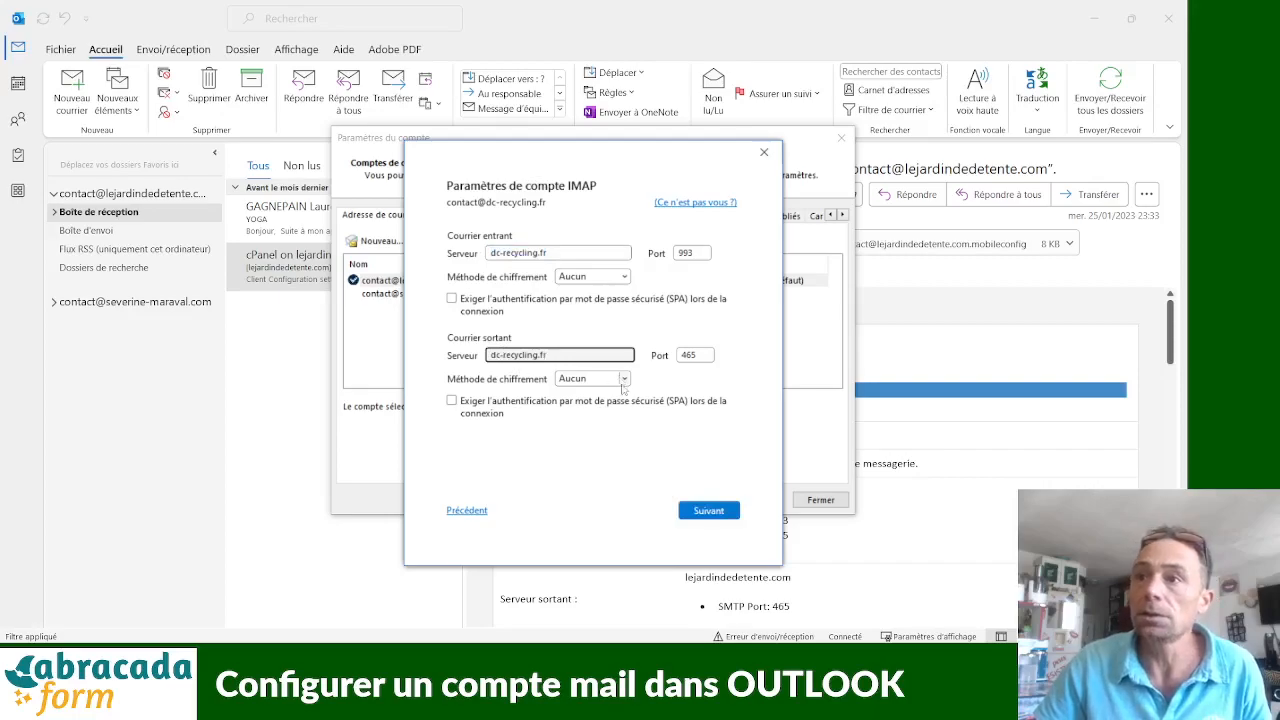
- Examine the mail client settings in Word's Document21 for the encryption and authentication requirements of the incoming and outgoing servers
click(894, 586)
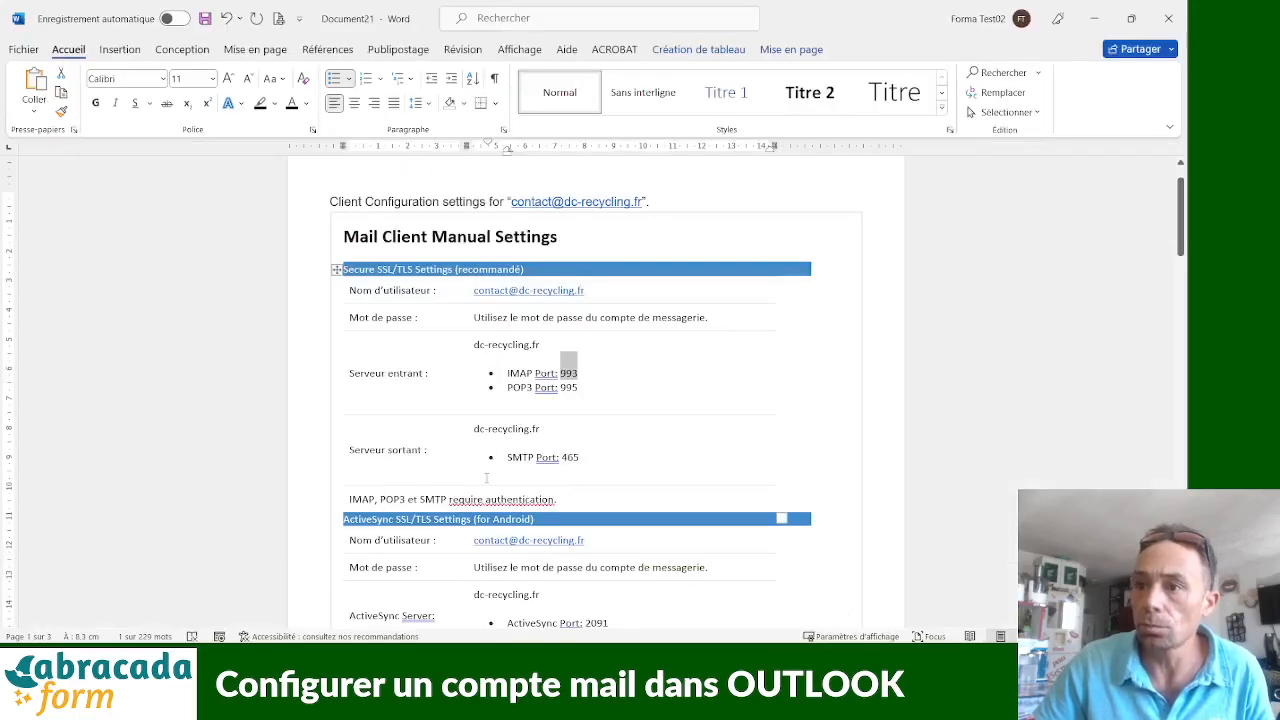
scroll(496, 487, down, 3)
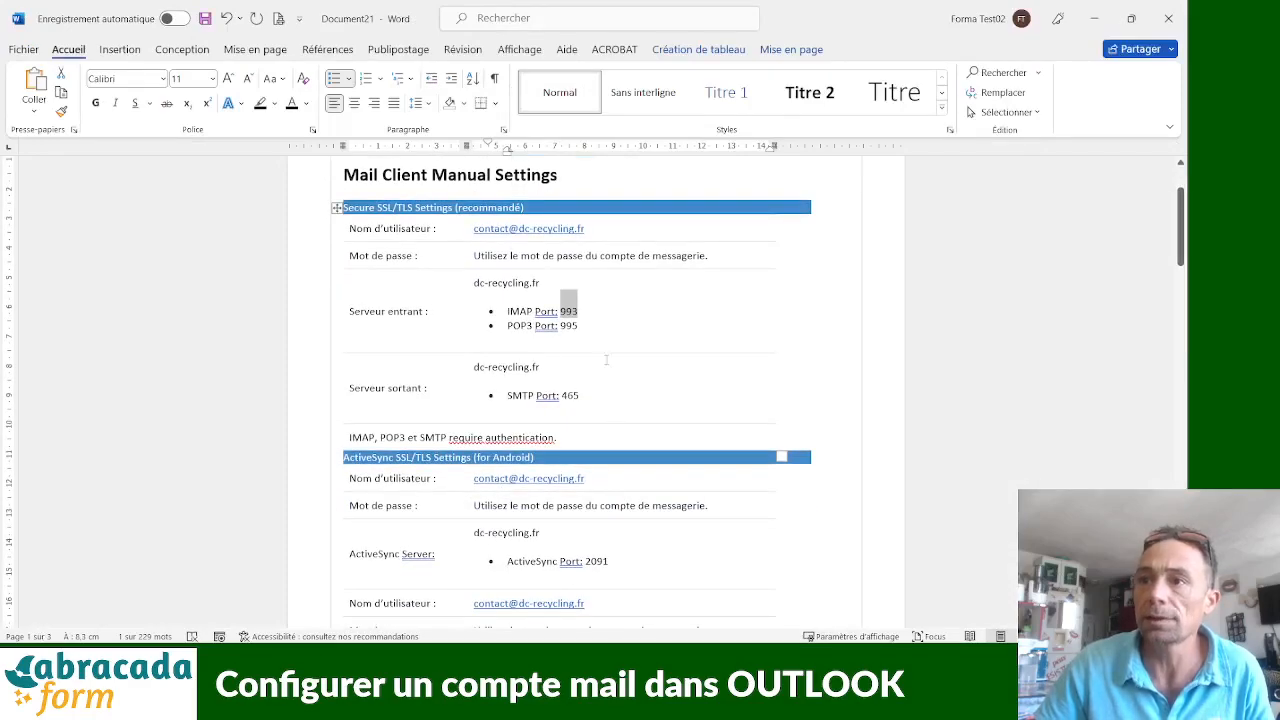
scroll(594, 369, down, 3)
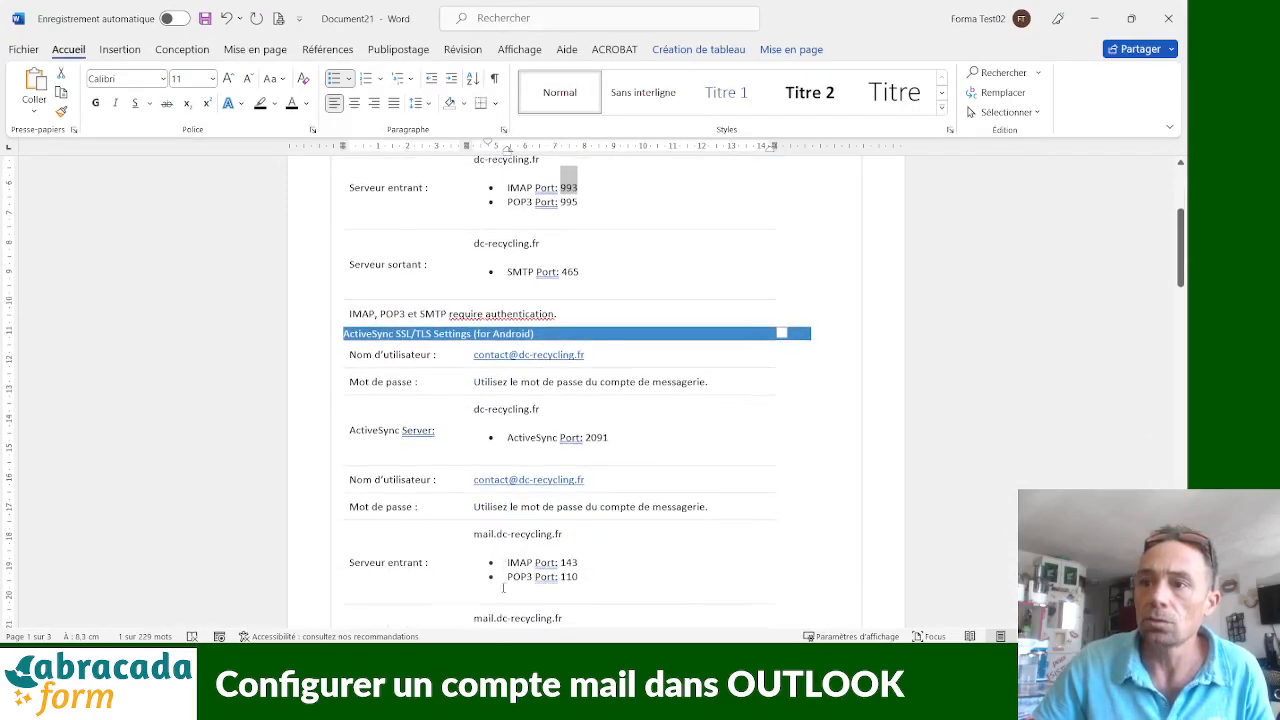
scroll(503, 588, down, 4)
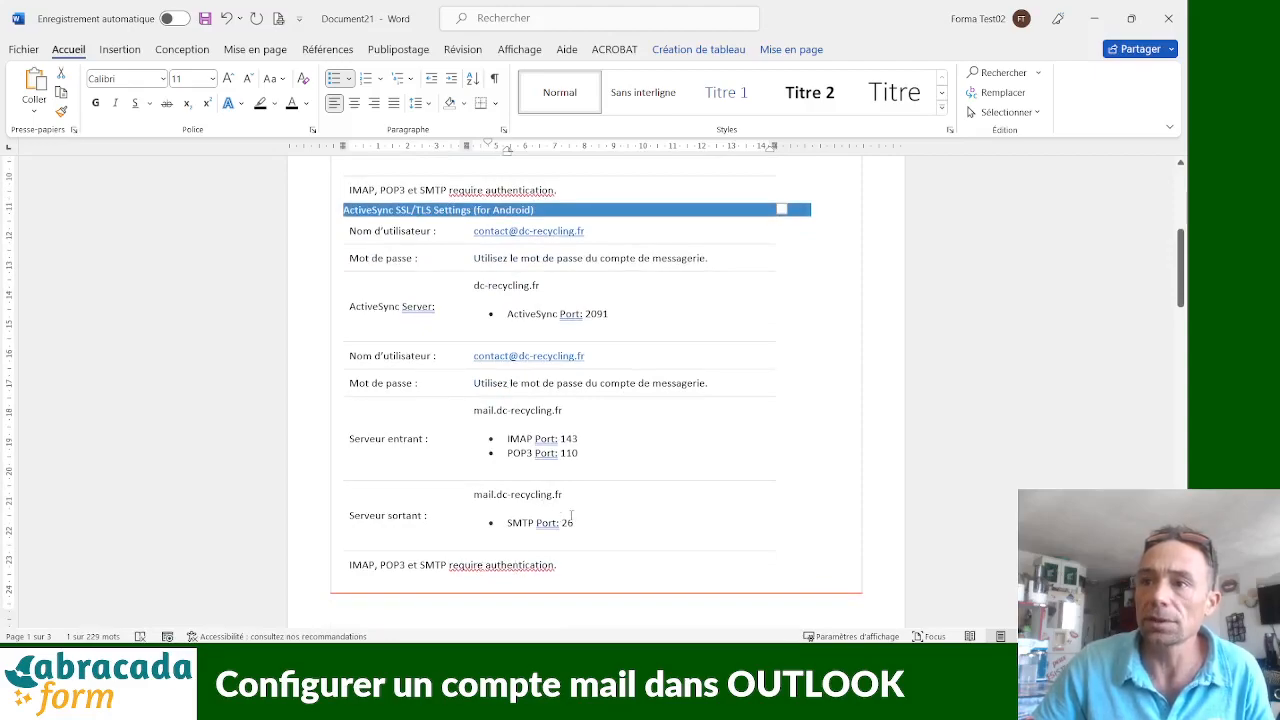
scroll(588, 495, up, 5)
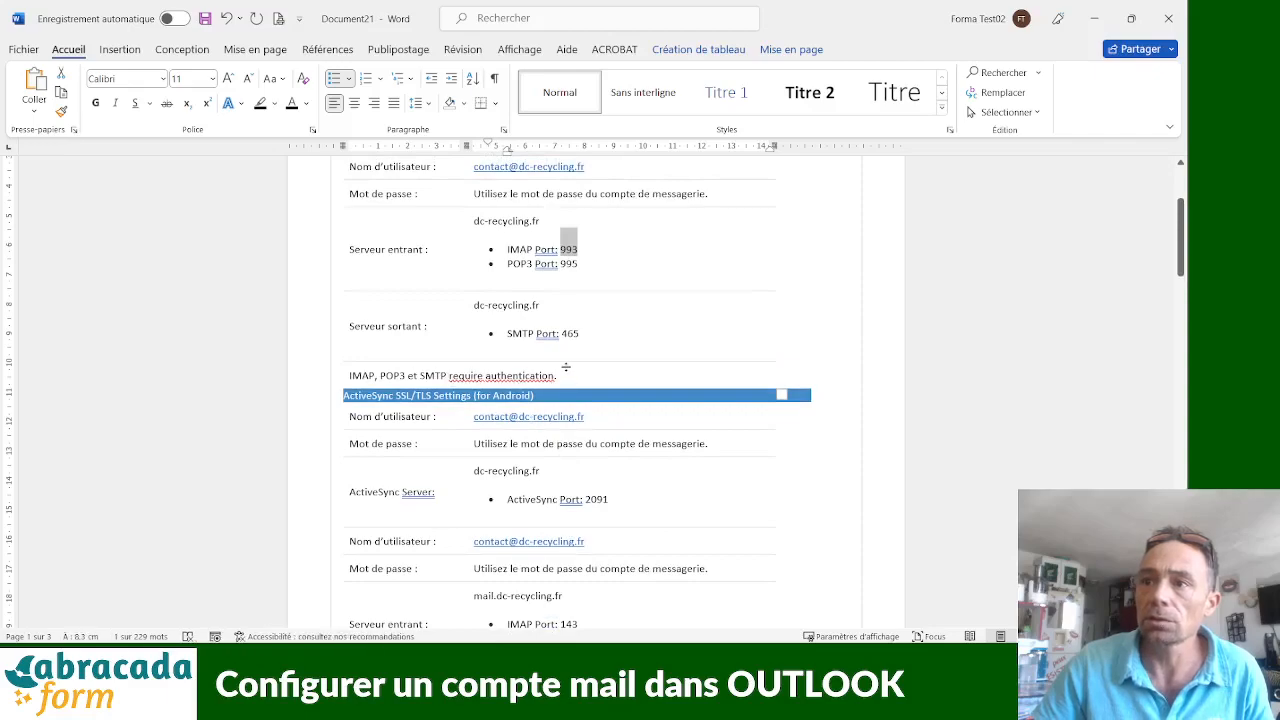
drag(557, 391, 467, 390)
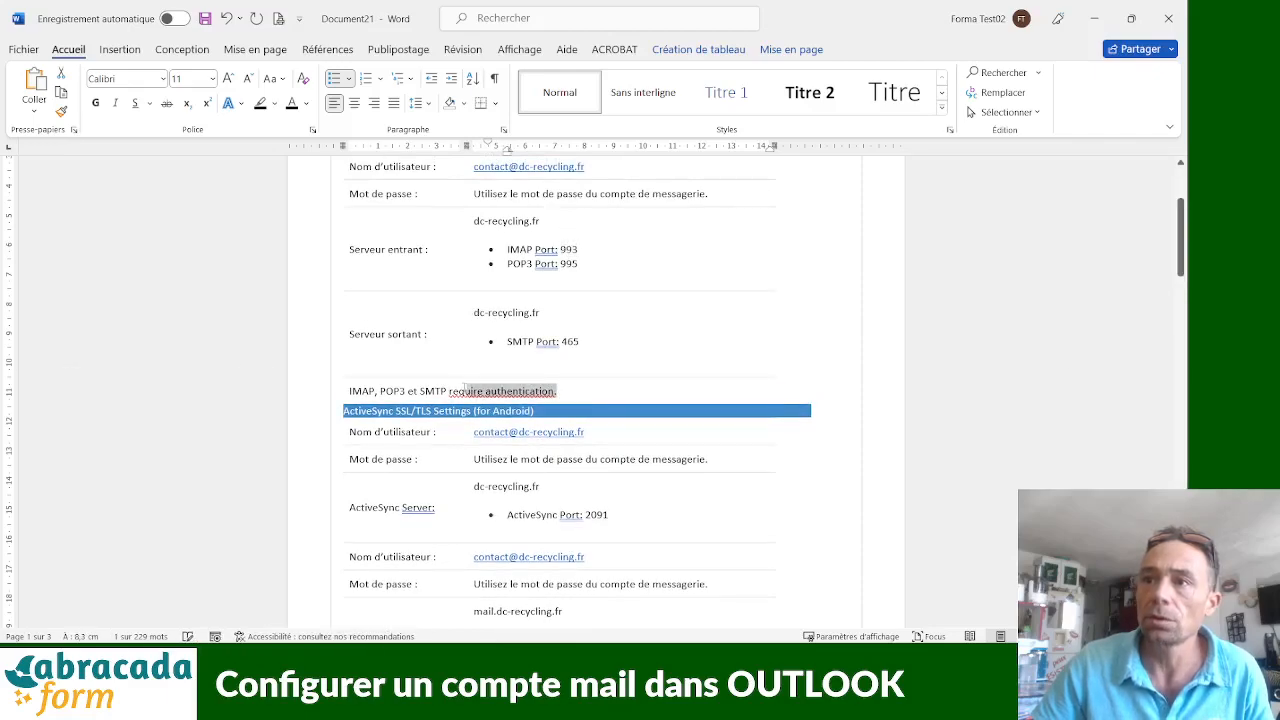
click(621, 317)
scroll(621, 317, up, 3)
scroll(621, 317, down, 18)
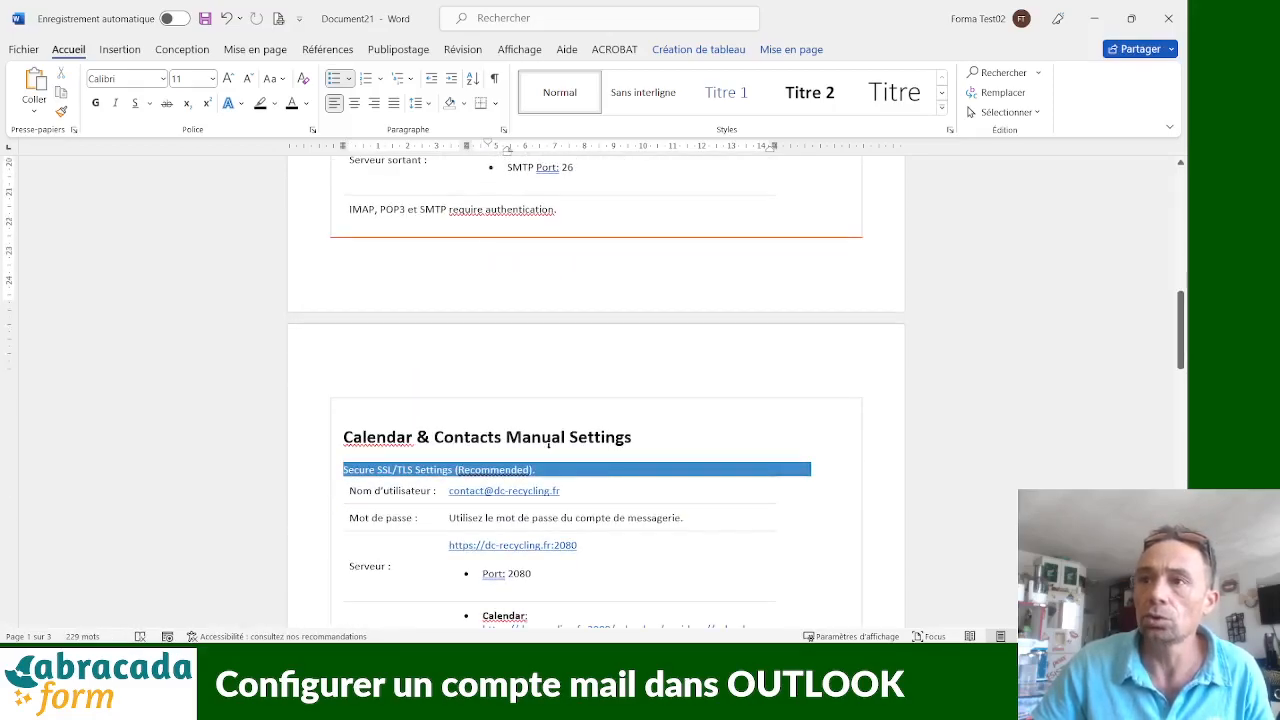
scroll(548, 443, up, 6)
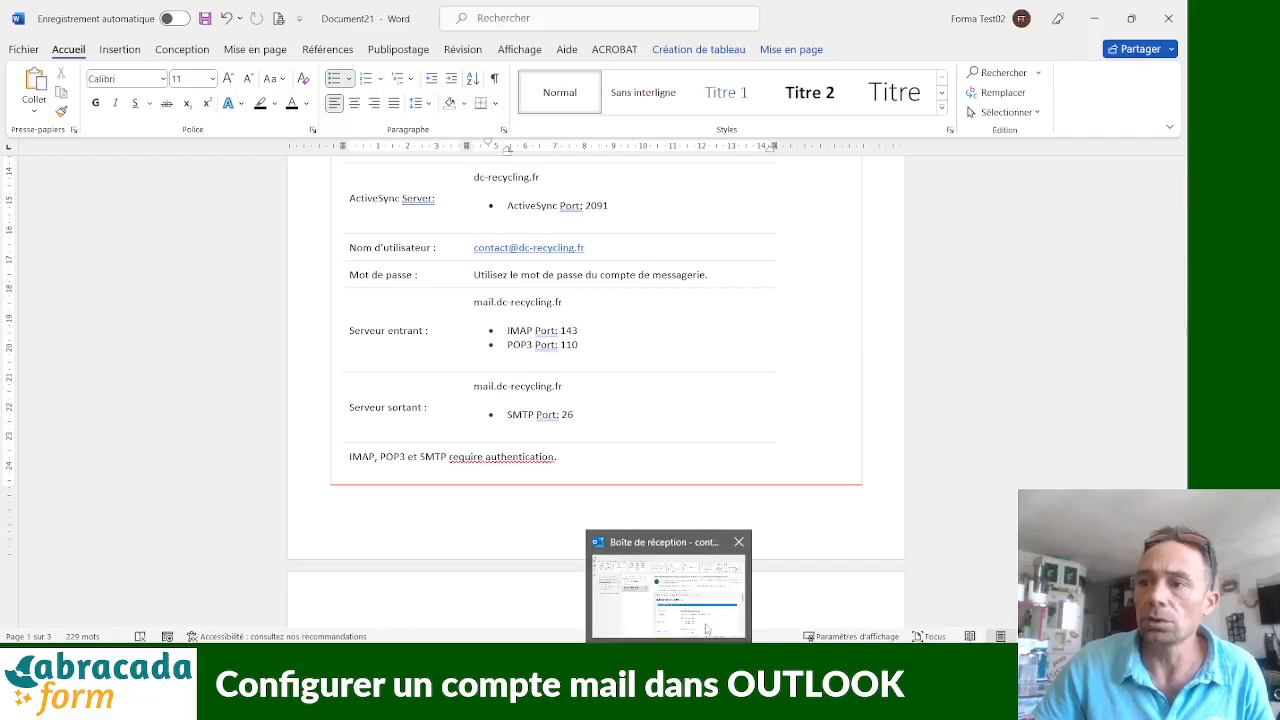
- Return to Outlook and set the encryption method to SSL/TLS for both outgoing and incoming mail
mouse_move(706, 628)
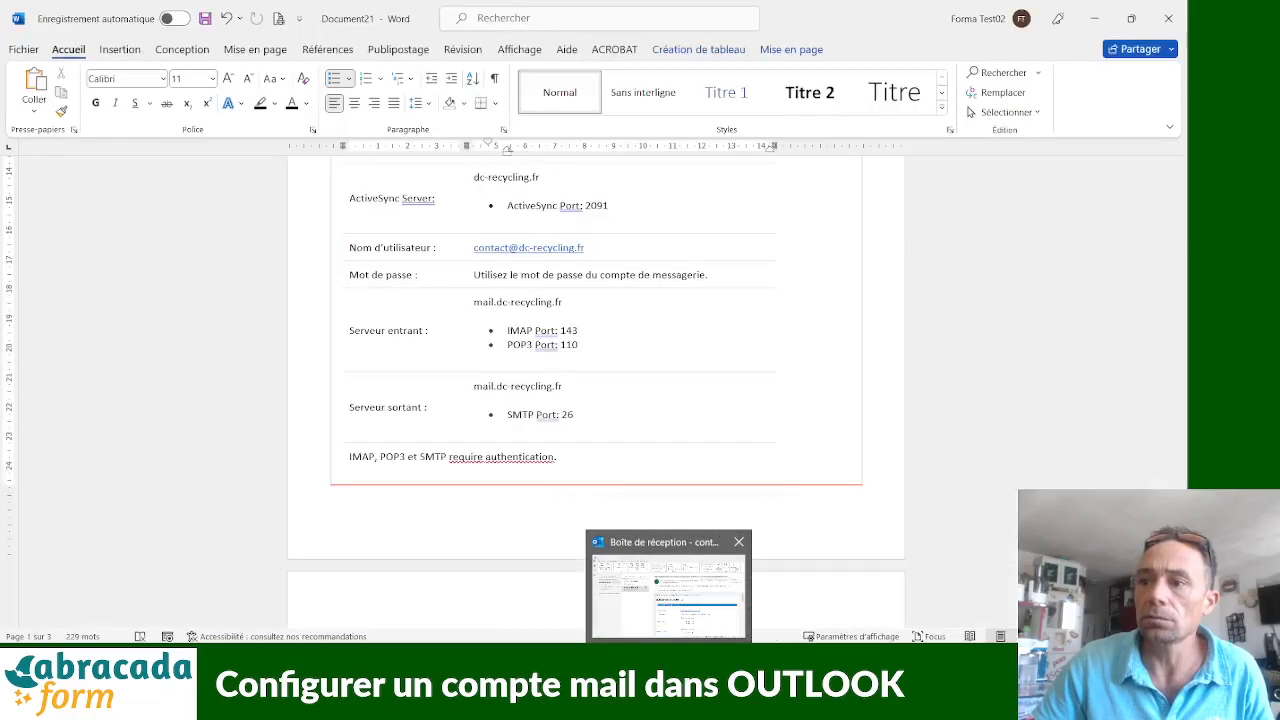
click(682, 640)
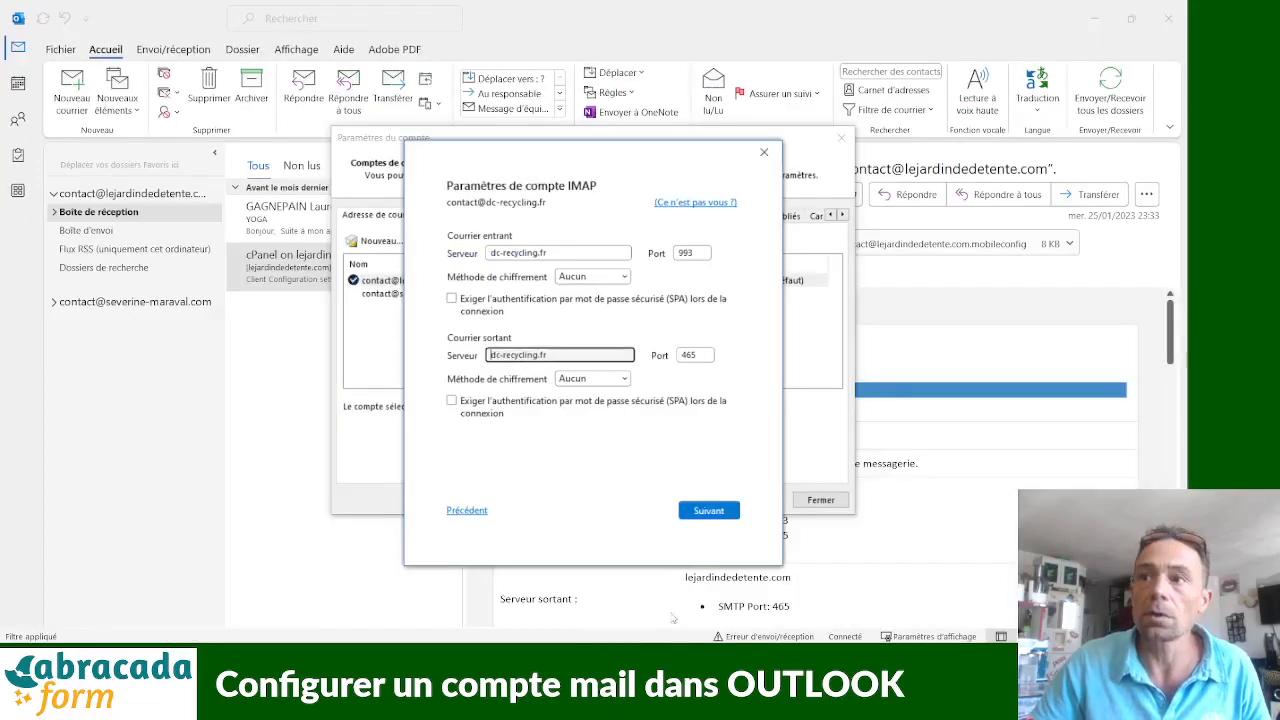
click(597, 379)
click(597, 407)
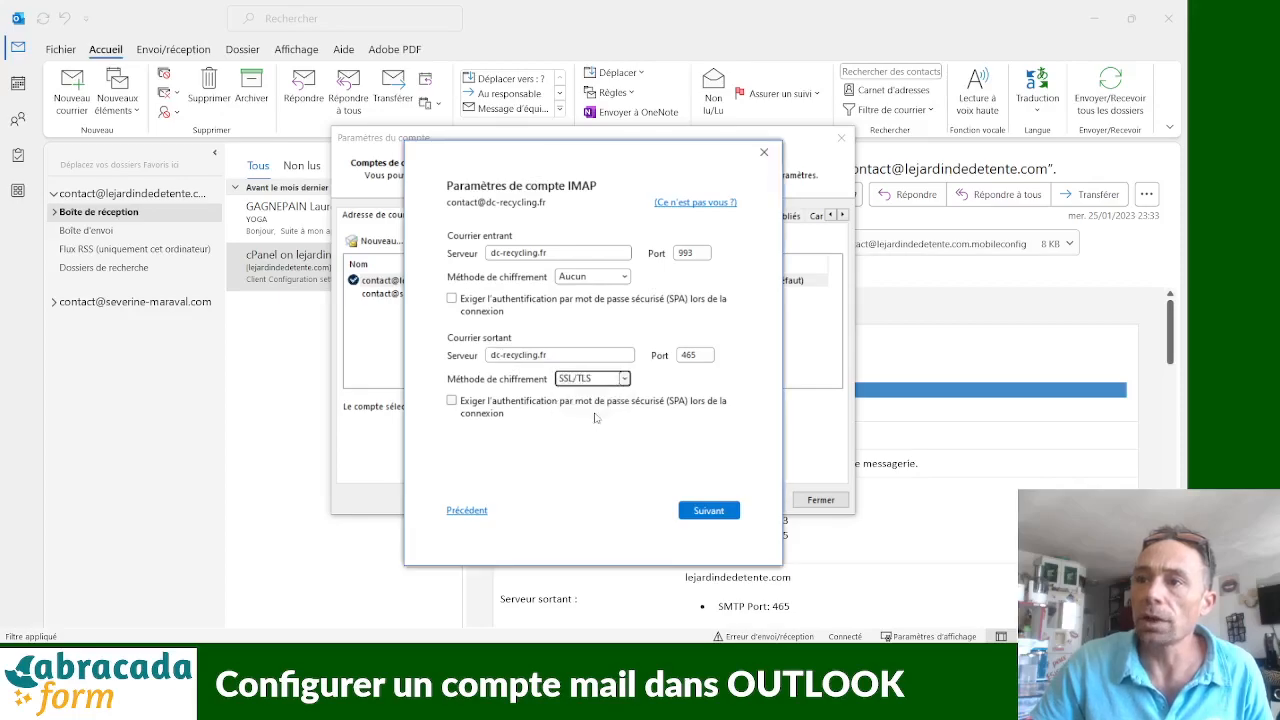
click(592, 276)
click(600, 302)
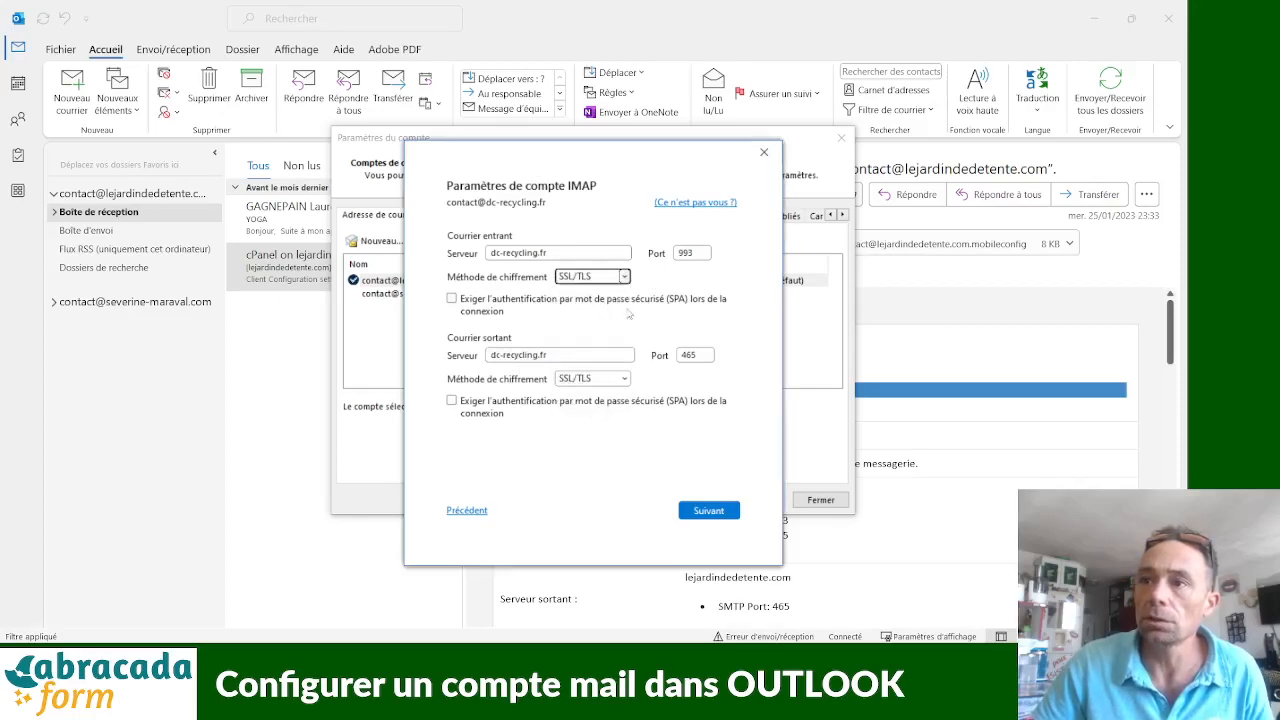
- Require secure password authentication (SPA) for both incoming and outgoing mail, and continue to the password page
click(452, 299)
click(458, 408)
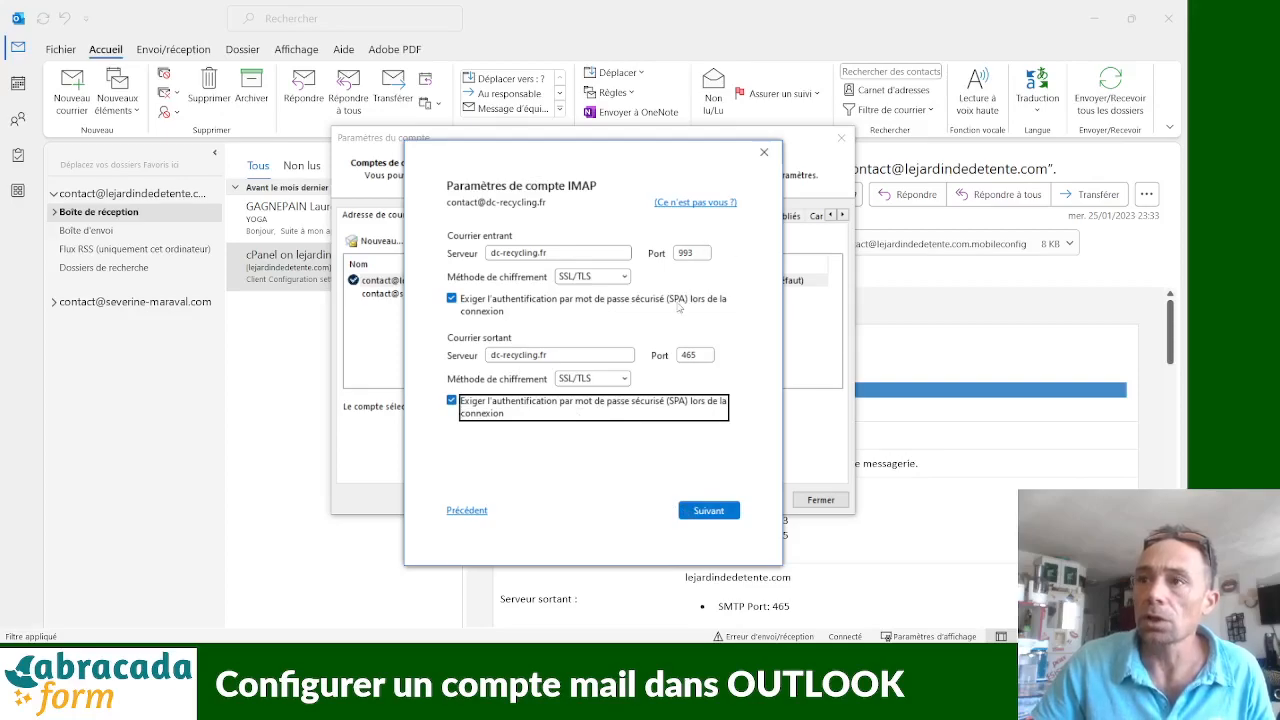
click(708, 512)
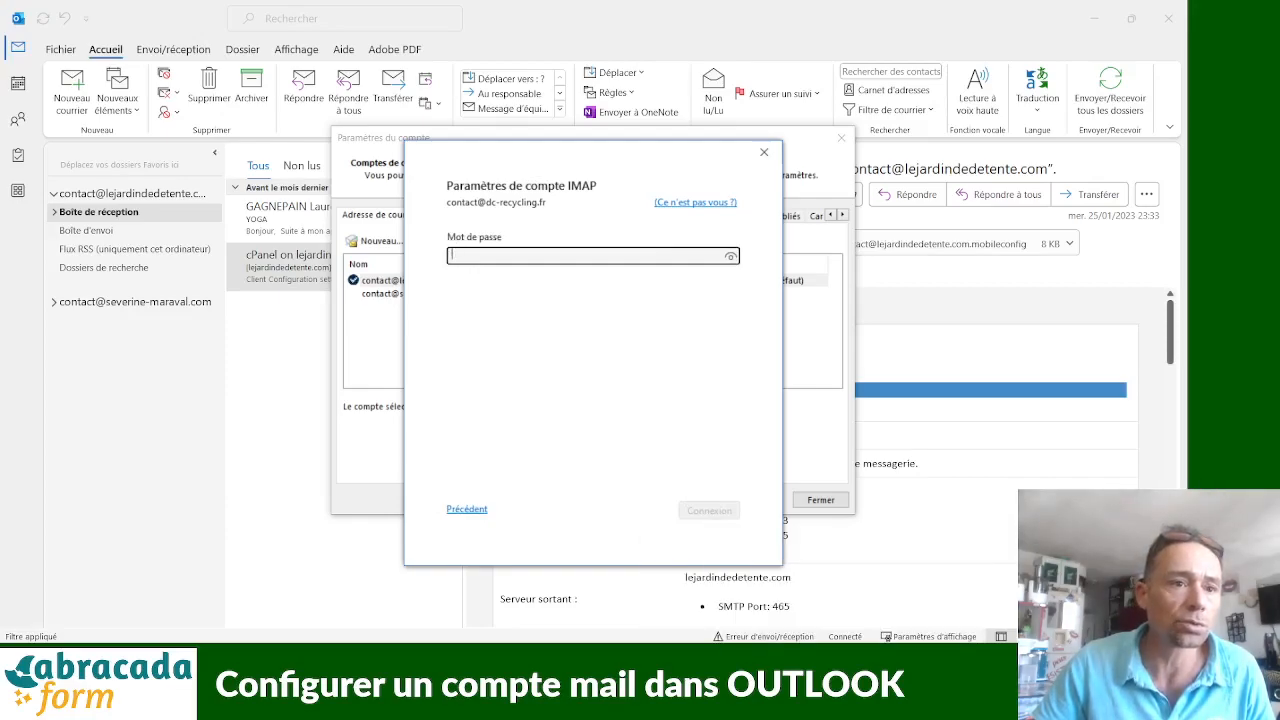
- Get the mailbox password from the technical file in Word, paste it into Outlook's password field and connect the account
key(alt+Tab)
key(alt+Tab)
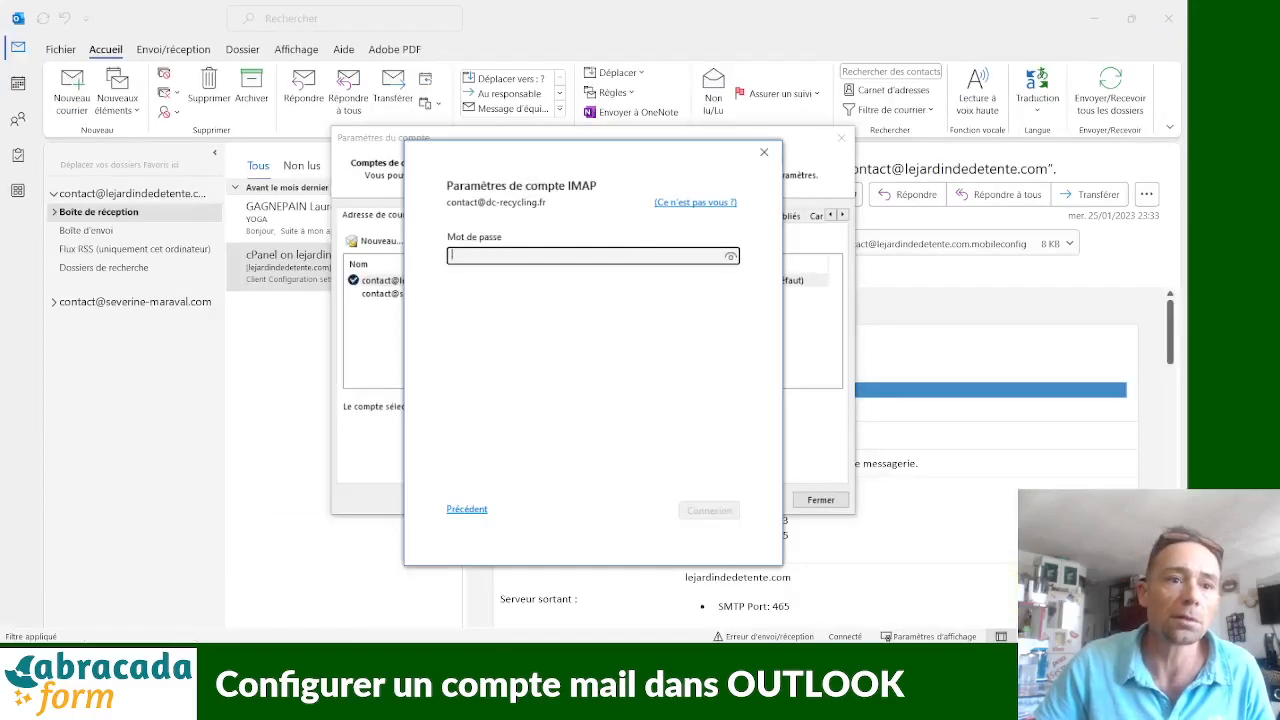
key(alt+Tab)
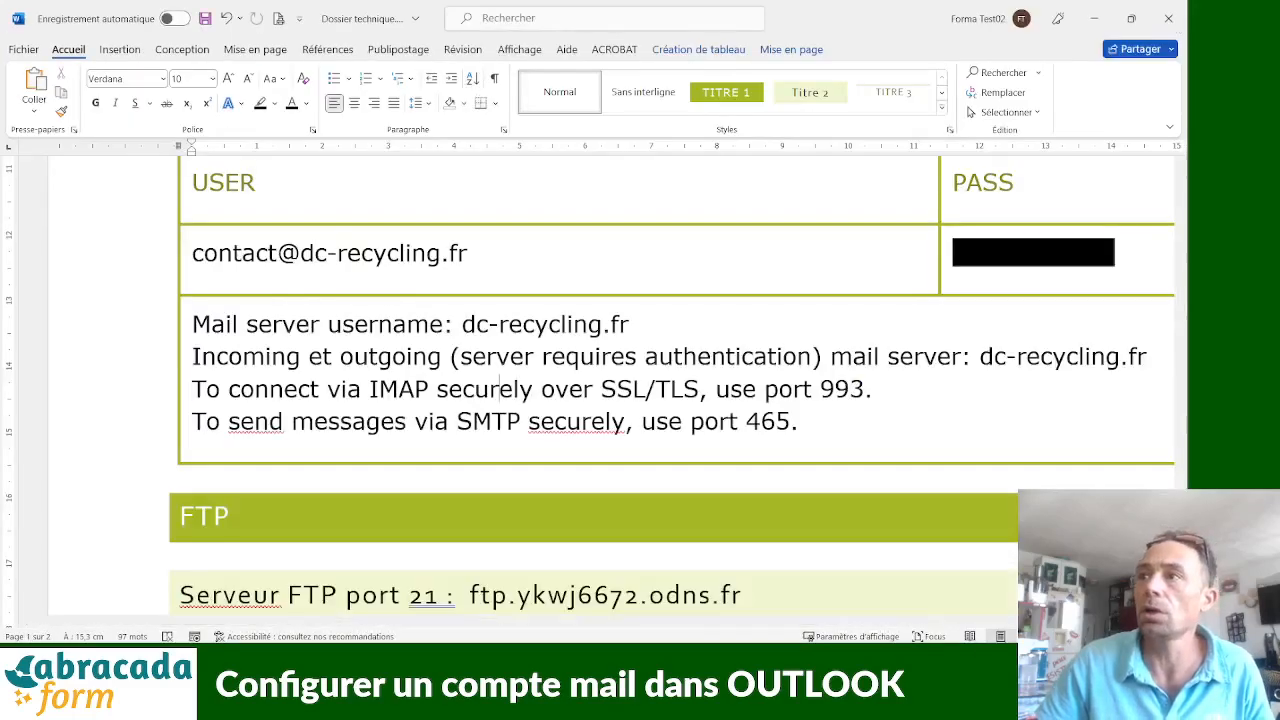
key(alt+Tab)
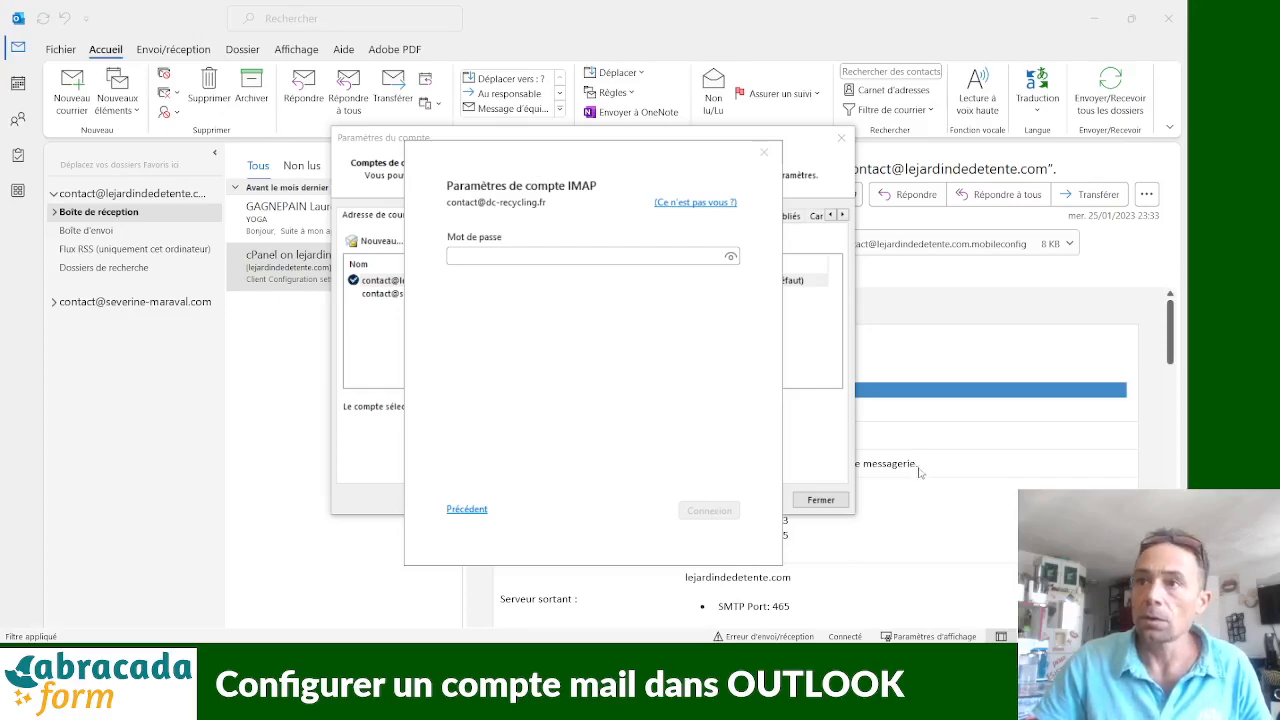
click(595, 257)
key(ctrl+v)
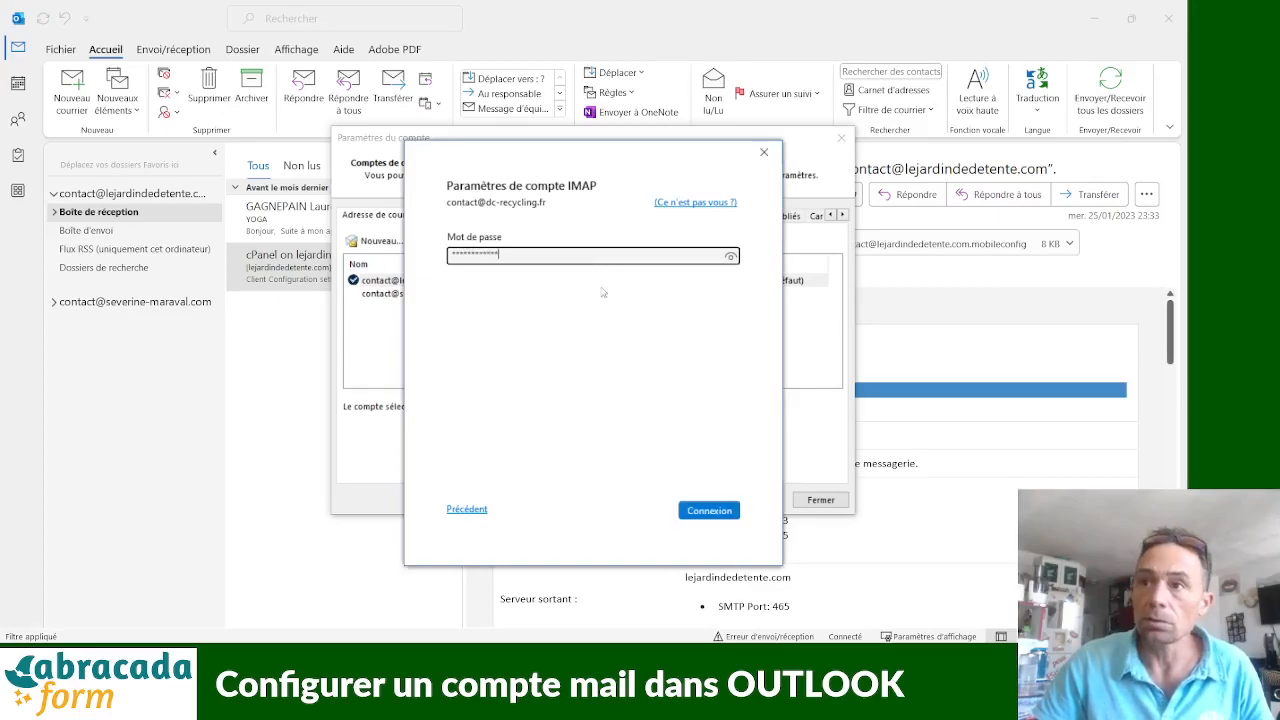
click(714, 511)
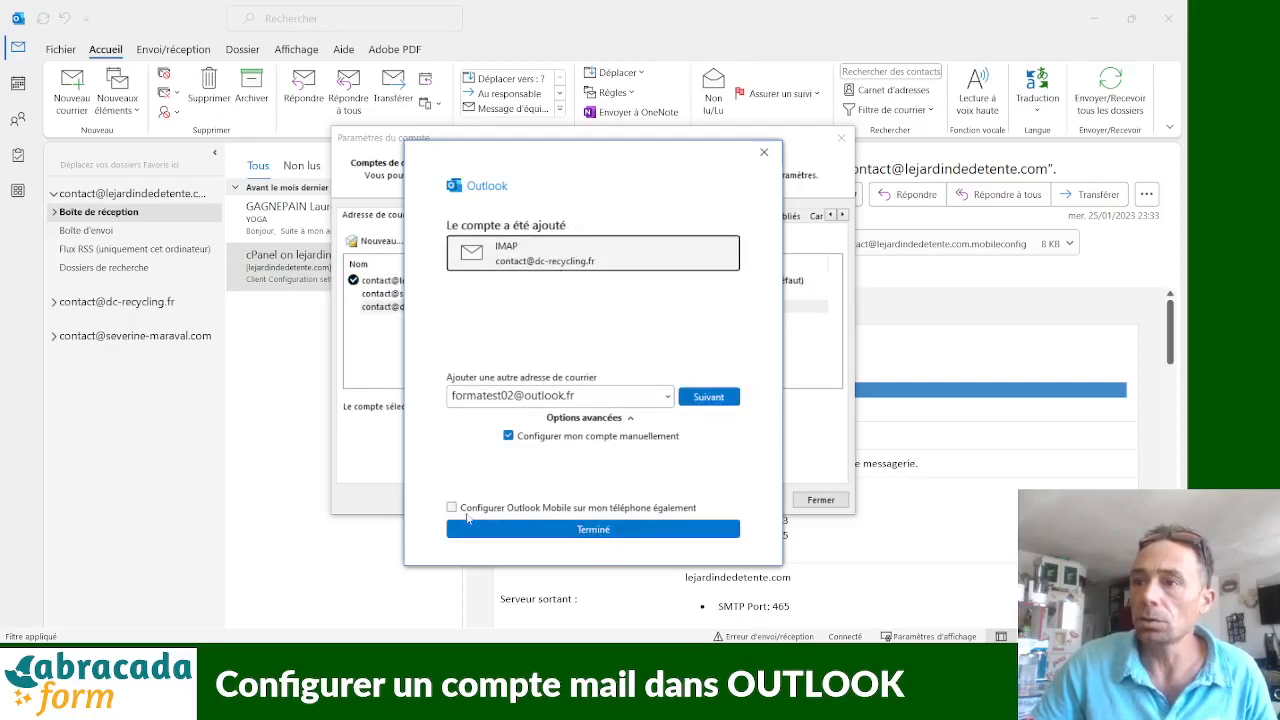
- Finish adding the account without setting up Outlook Mobile on the phone, and close the account settings
click(456, 510)
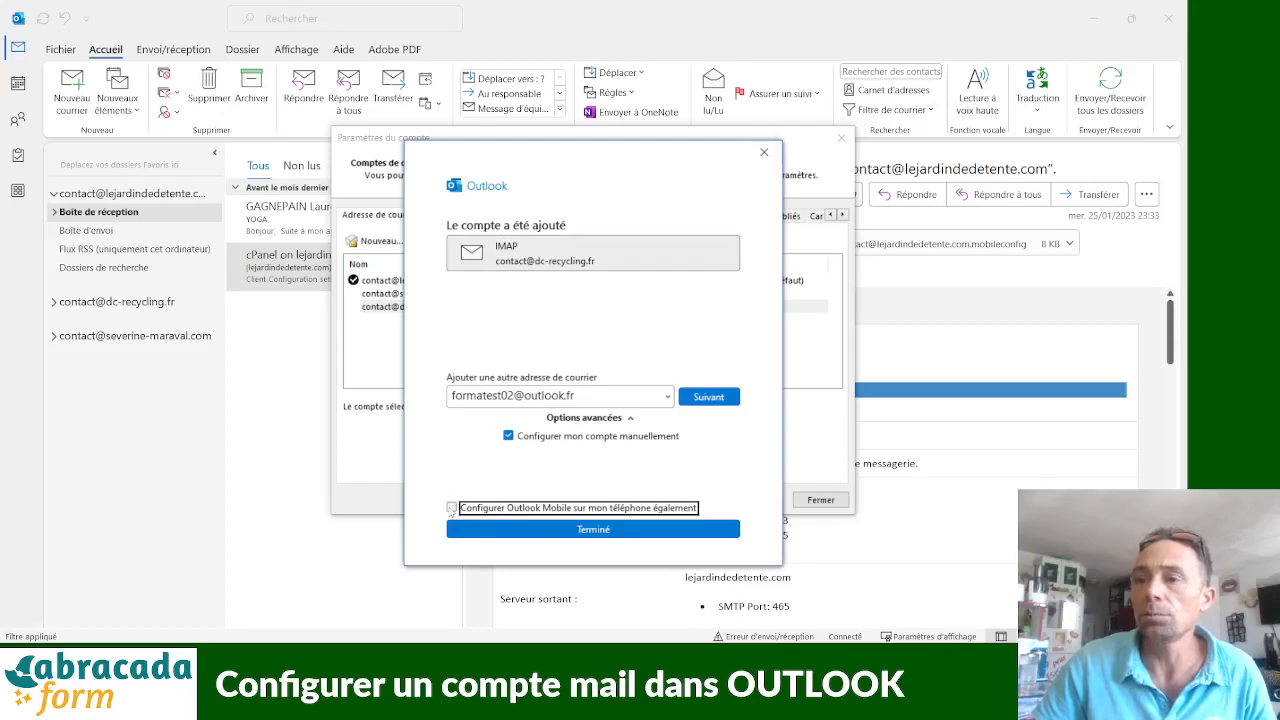
click(598, 535)
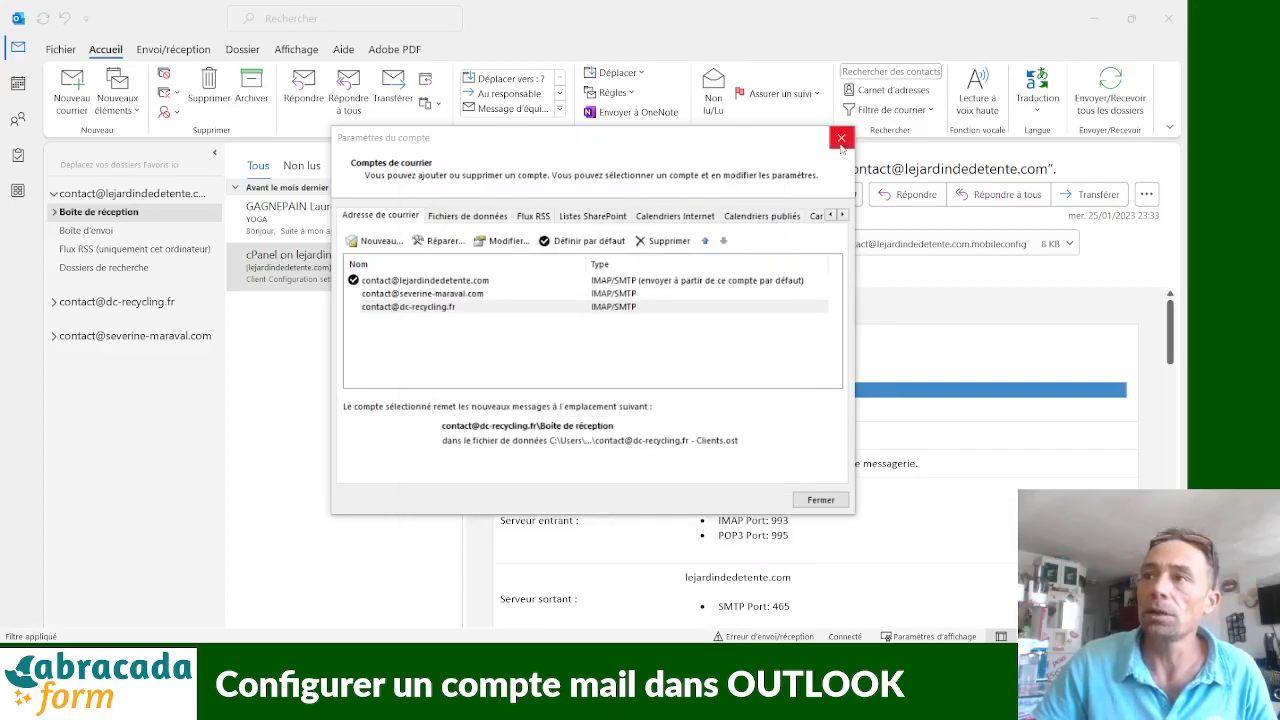
click(820, 500)
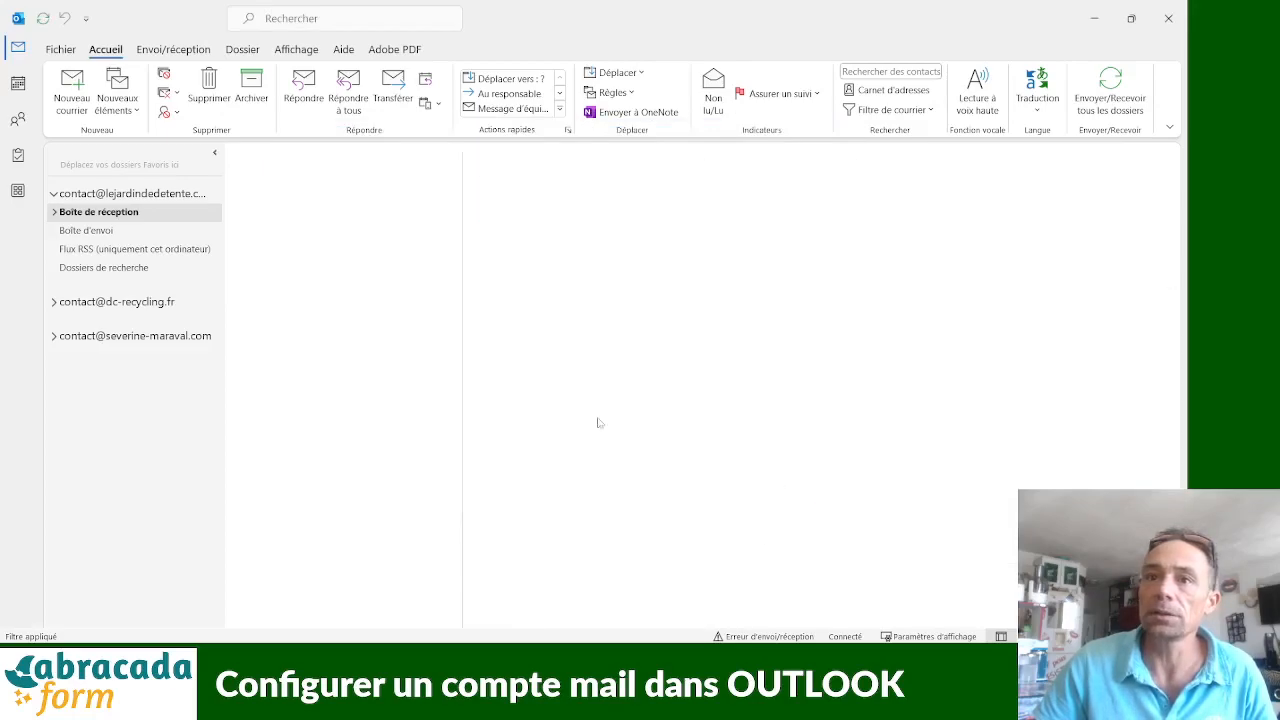
- Collapse the lejardindedetente.com folder list, and view the dc-recycling.fr account's folders before collapsing them
click(61, 195)
click(53, 194)
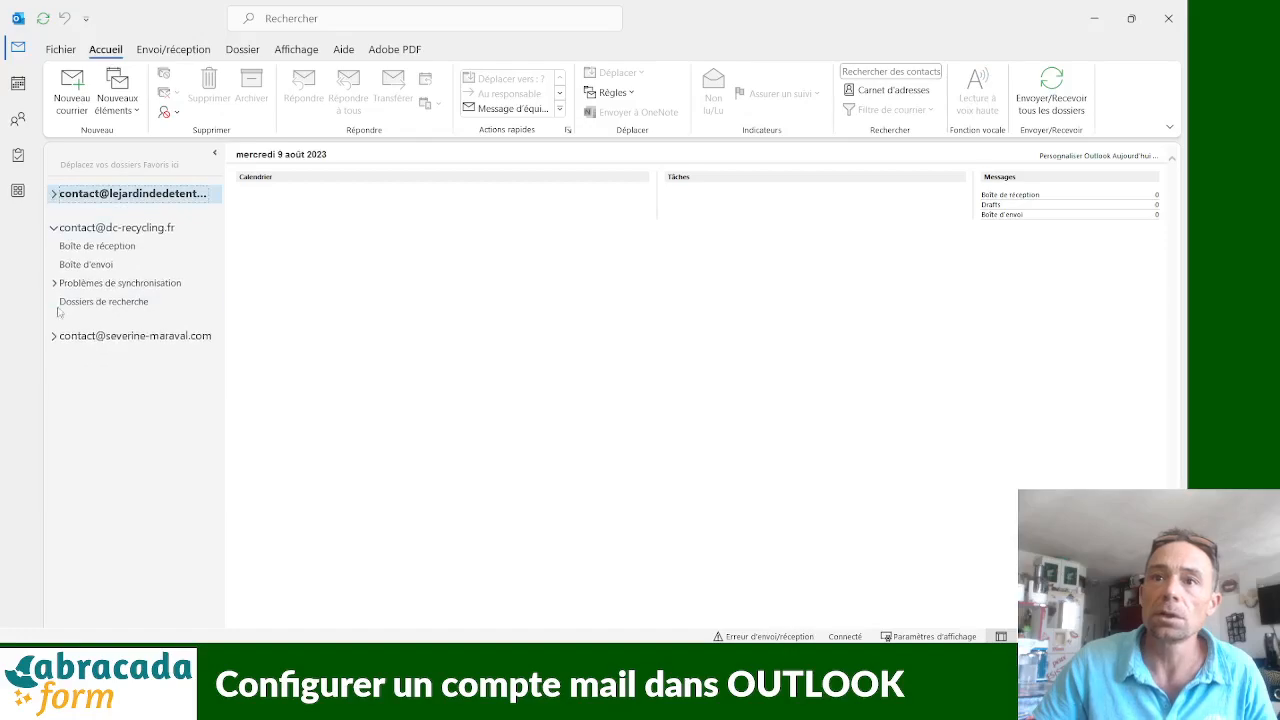
click(53, 229)
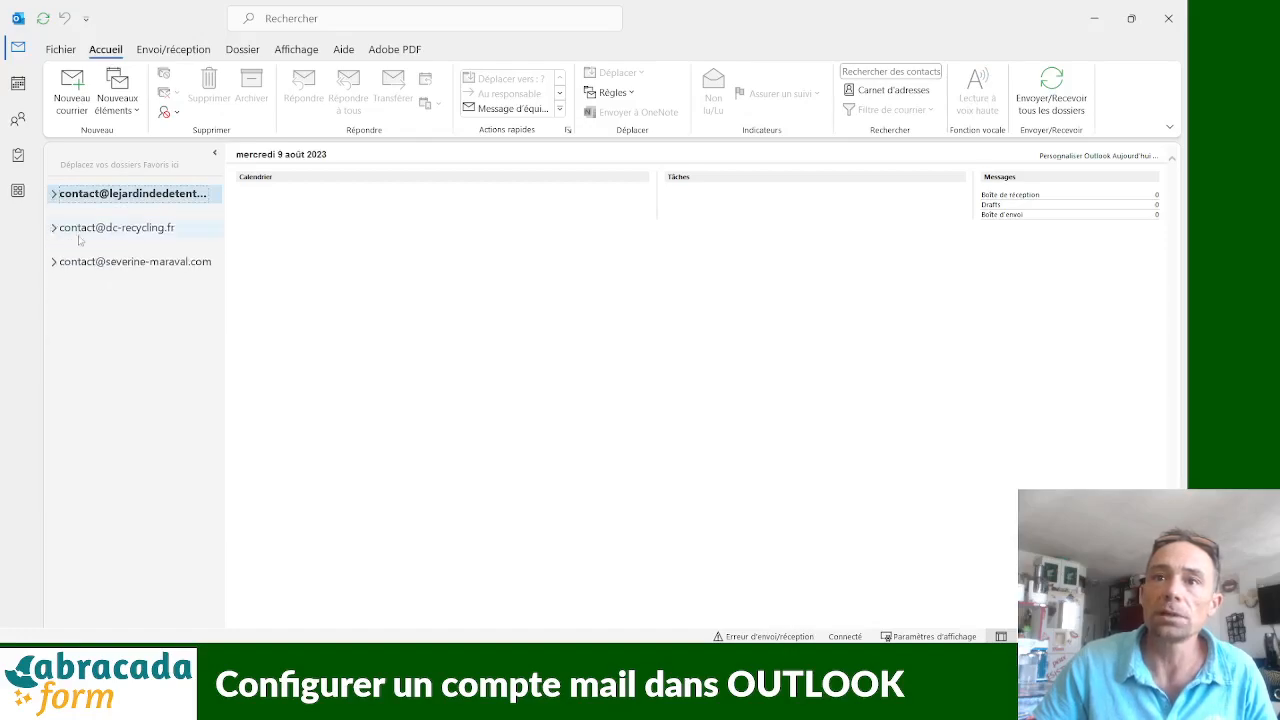
- Read the Microsoft Outlook test message in the dc-recycling.fr inbox, and open a blank new message before closing it
click(53, 229)
click(98, 246)
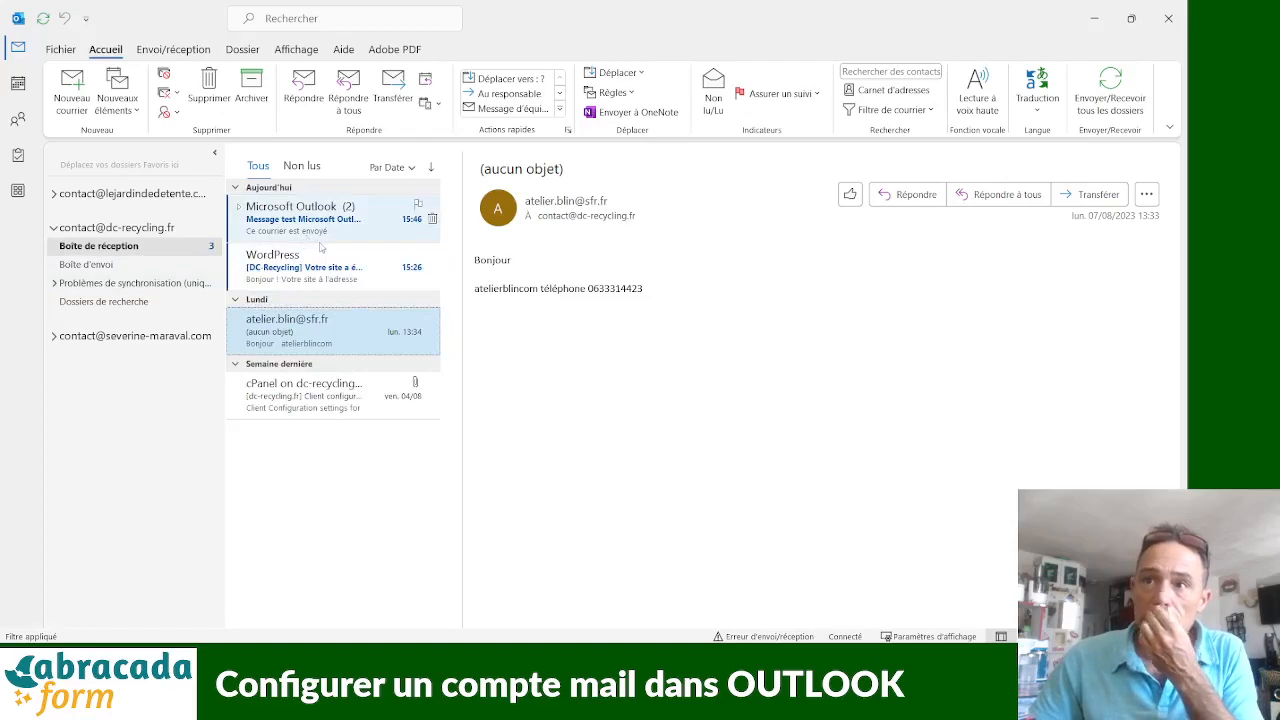
click(323, 231)
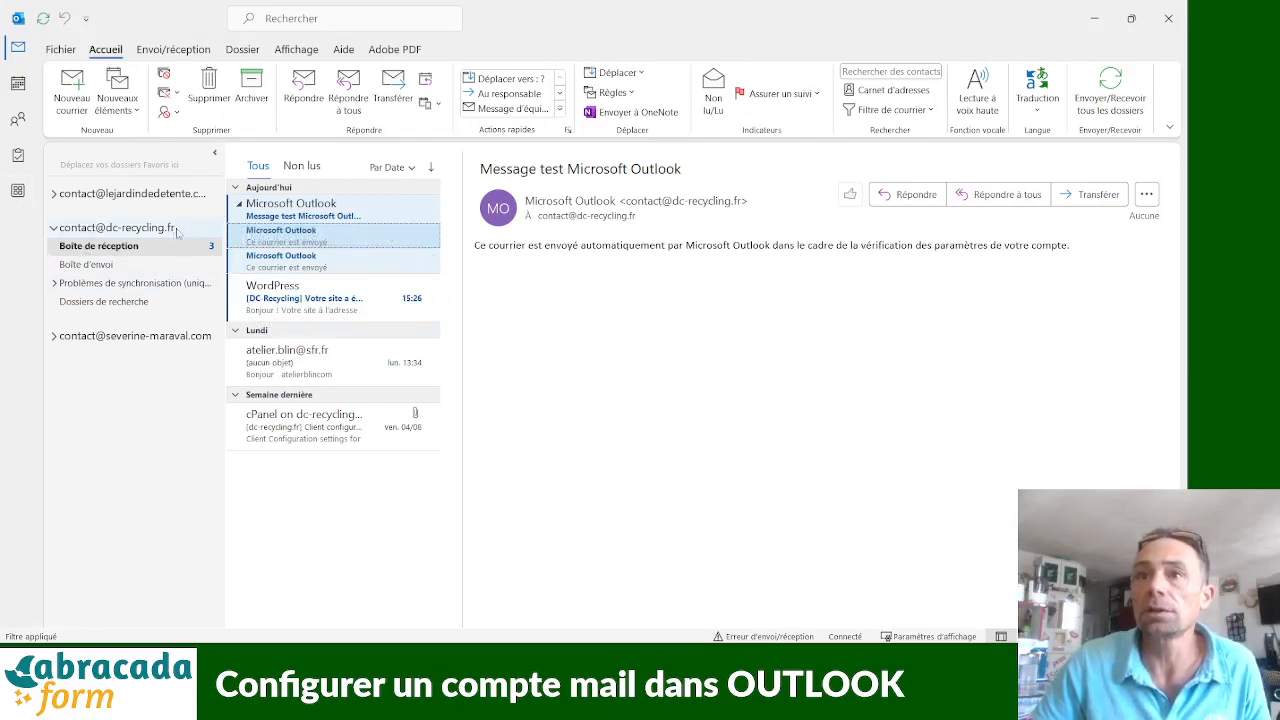
click(86, 100)
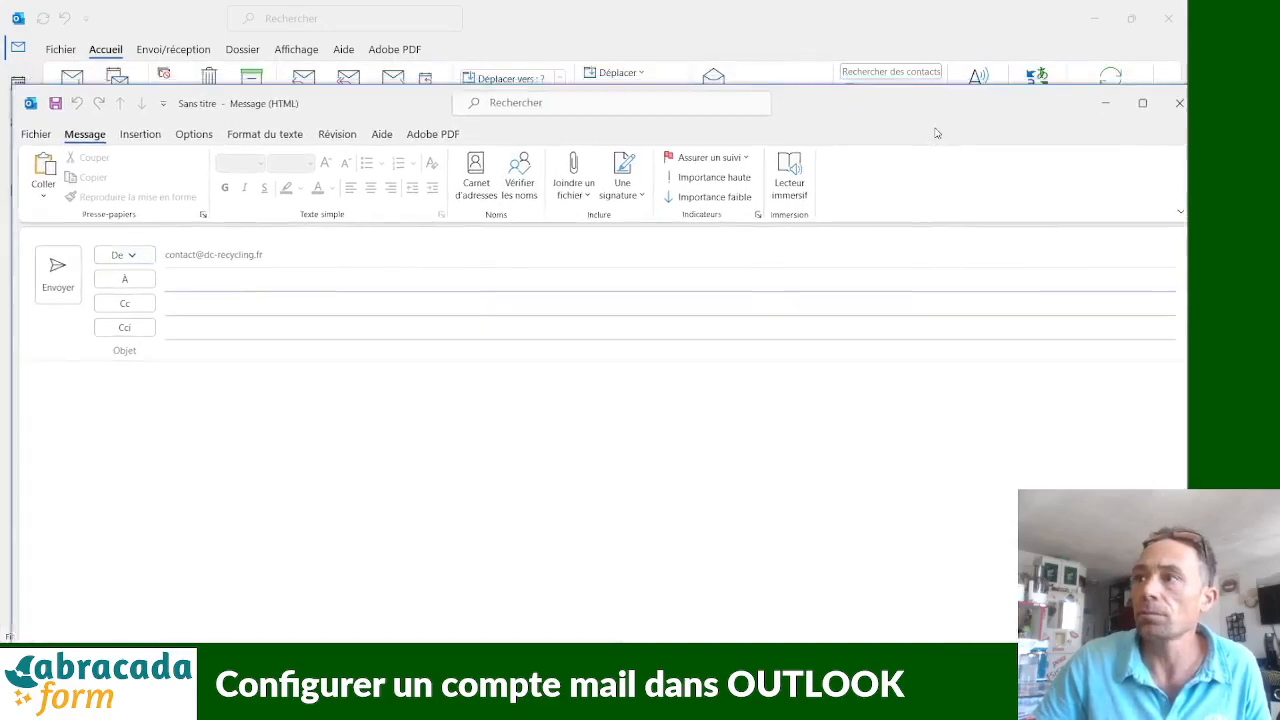
click(1039, 134)
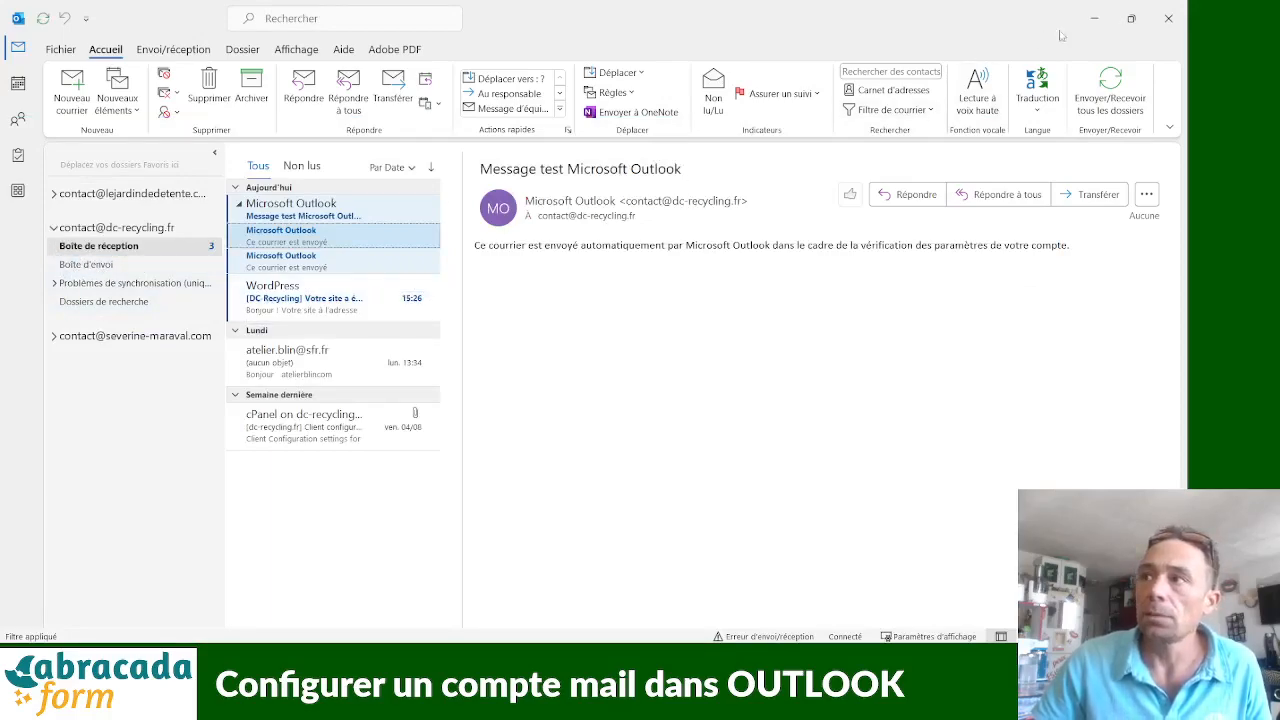
- Switch to Dossier technique.docx in Word and copy the webmail link under the E-MAILS heading
mouse_move(811, 700)
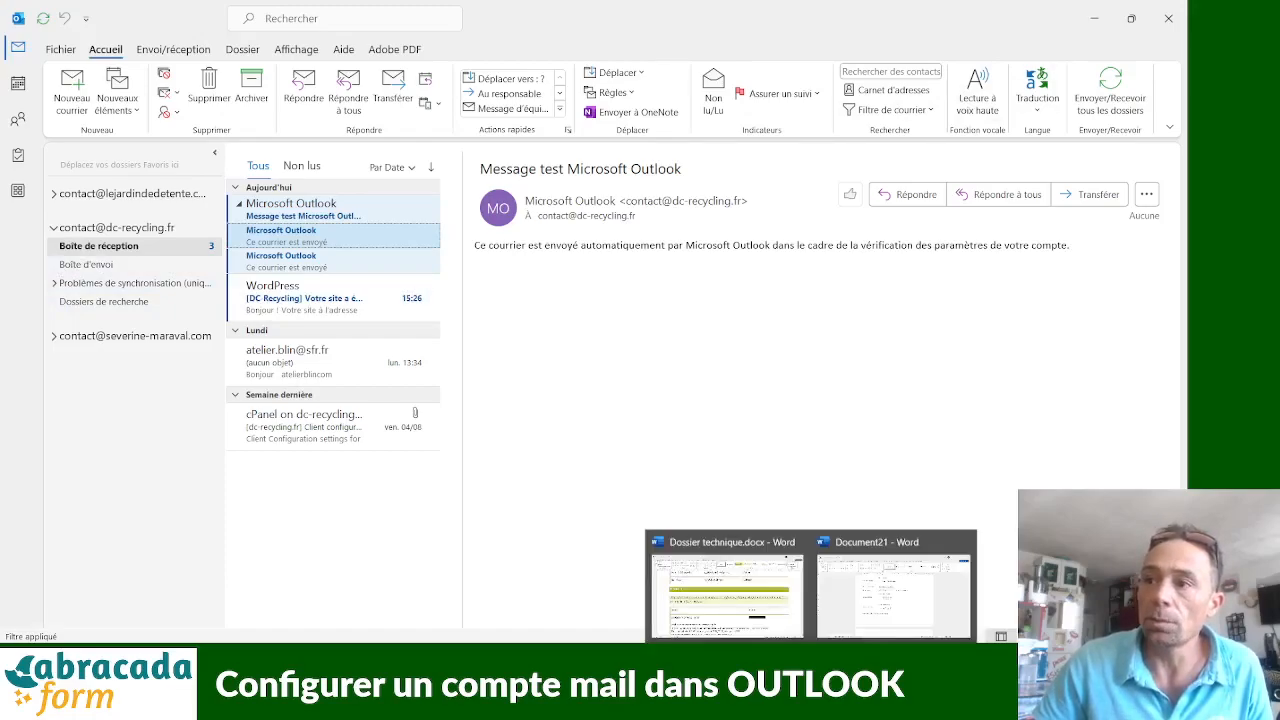
click(764, 613)
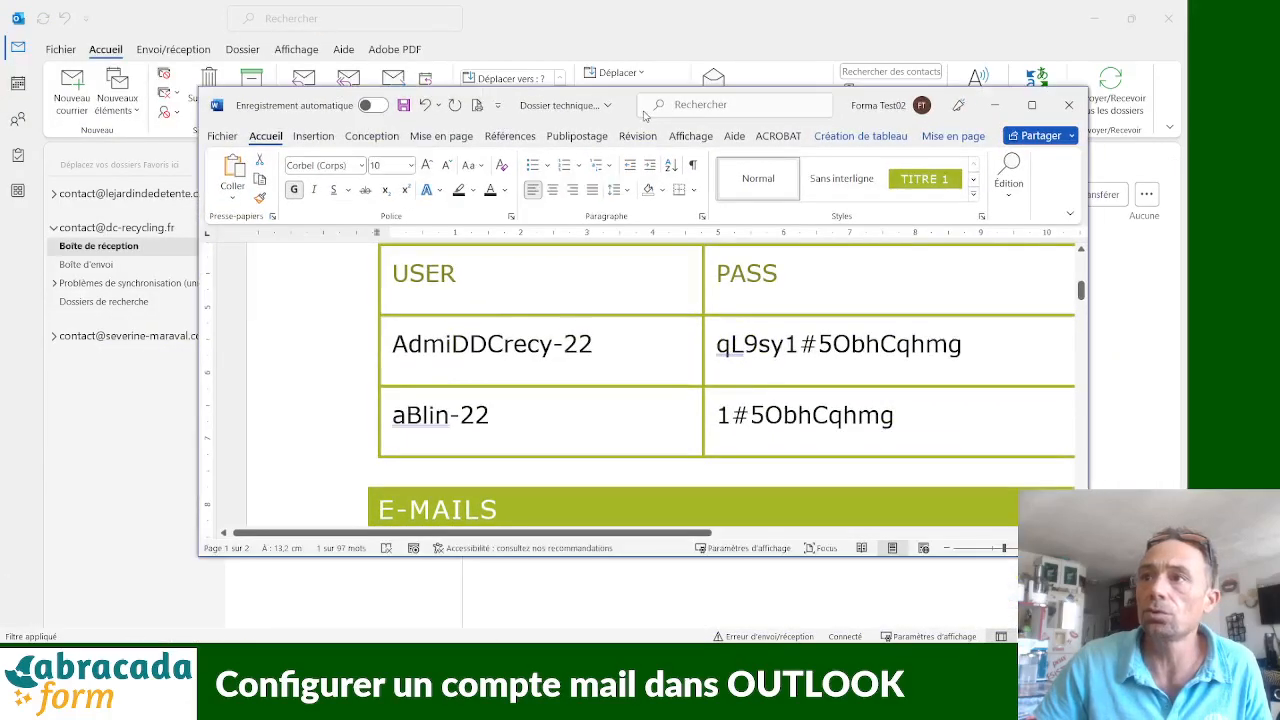
drag(645, 115, 665, 170)
click(1060, 163)
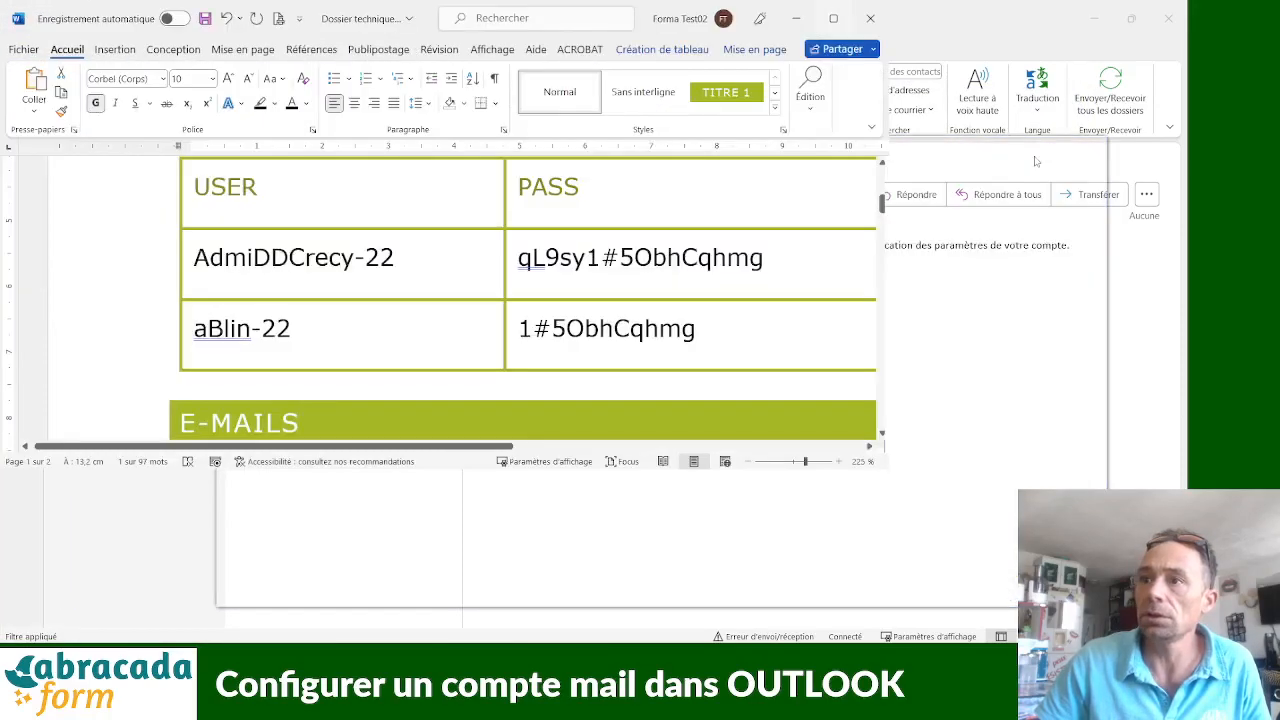
drag(500, 541, 186, 503)
key(ctrl+c)
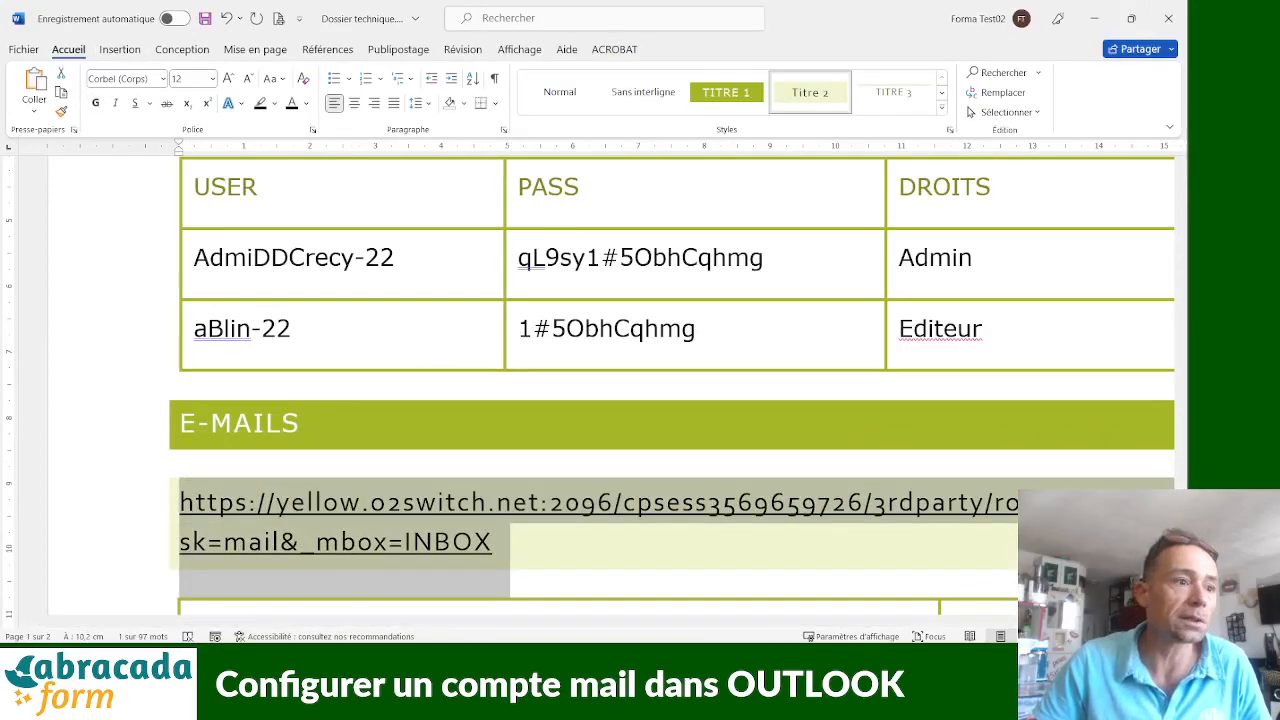
click(1094, 18)
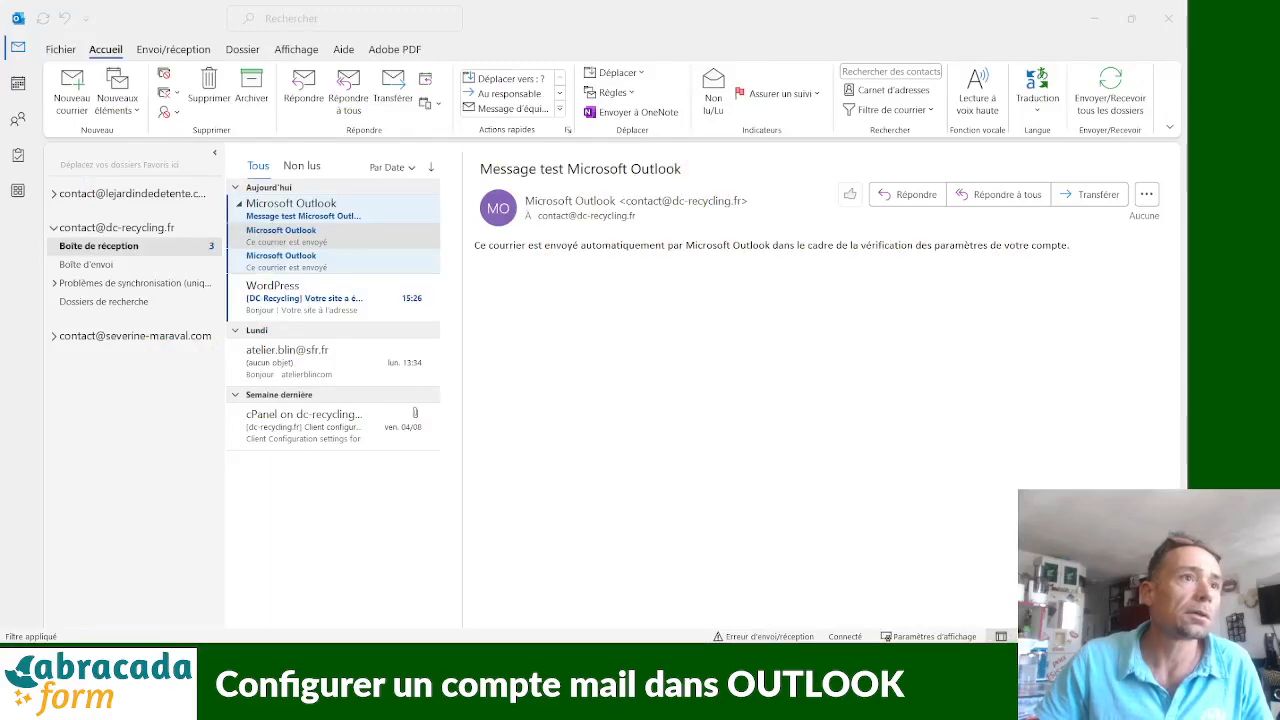
- Switch to Chrome and load the copied webmail address in the new tab
drag(0, 143, 705, 164)
click(924, 166)
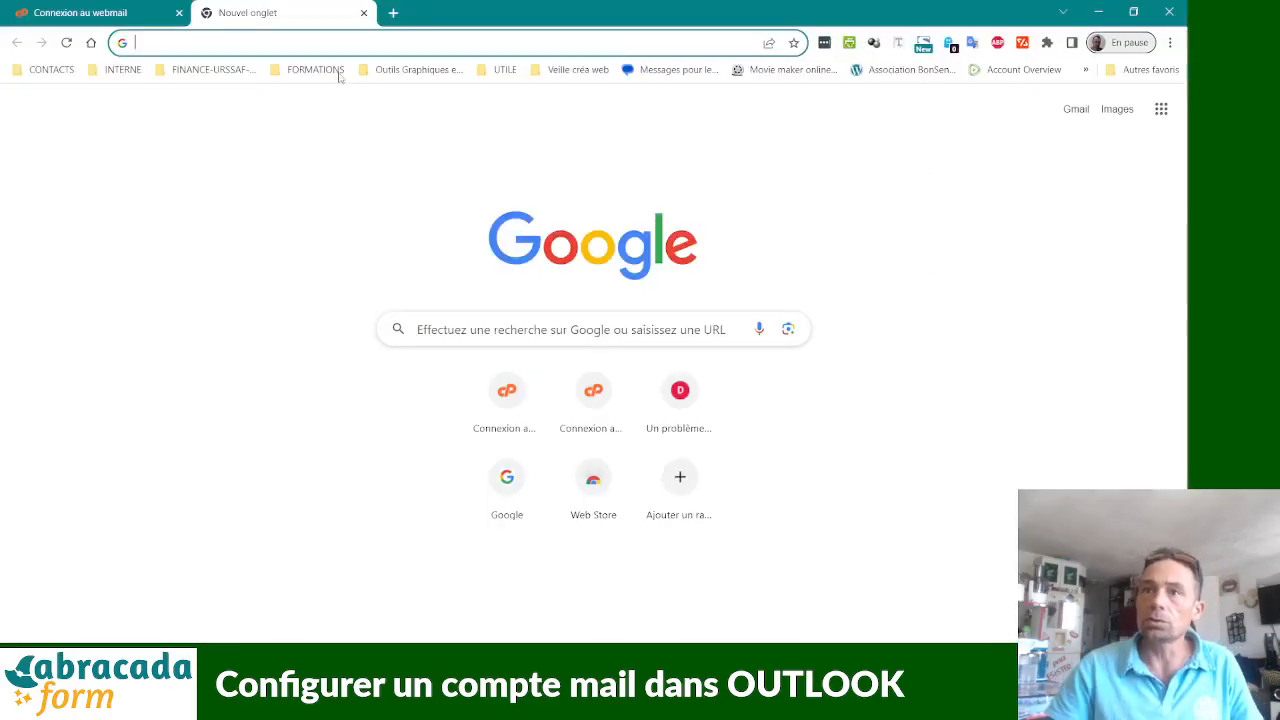
key(ctrl+v)
key(Return)
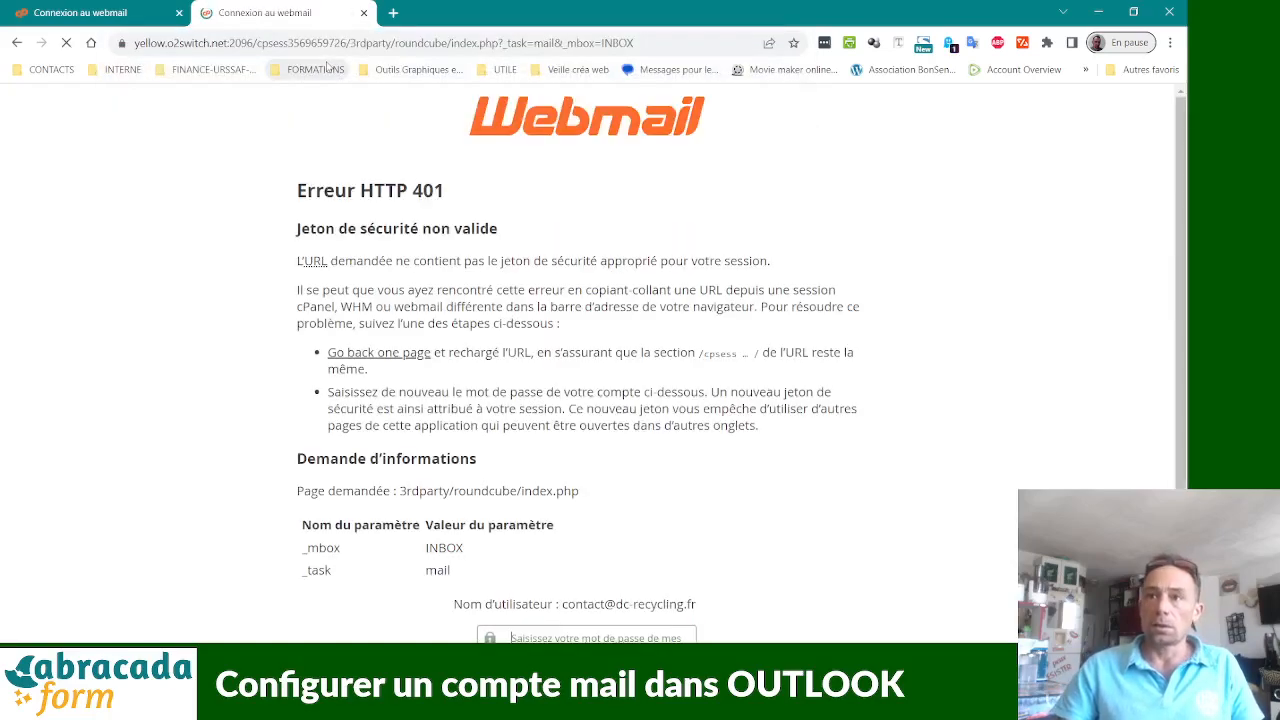
- Get the mailbox password from the technical file in Word, paste it into the webmail password field and submit the login
scroll(500, 400, down, 3)
scroll(508, 400, up, 3)
scroll(436, 232, down, 2)
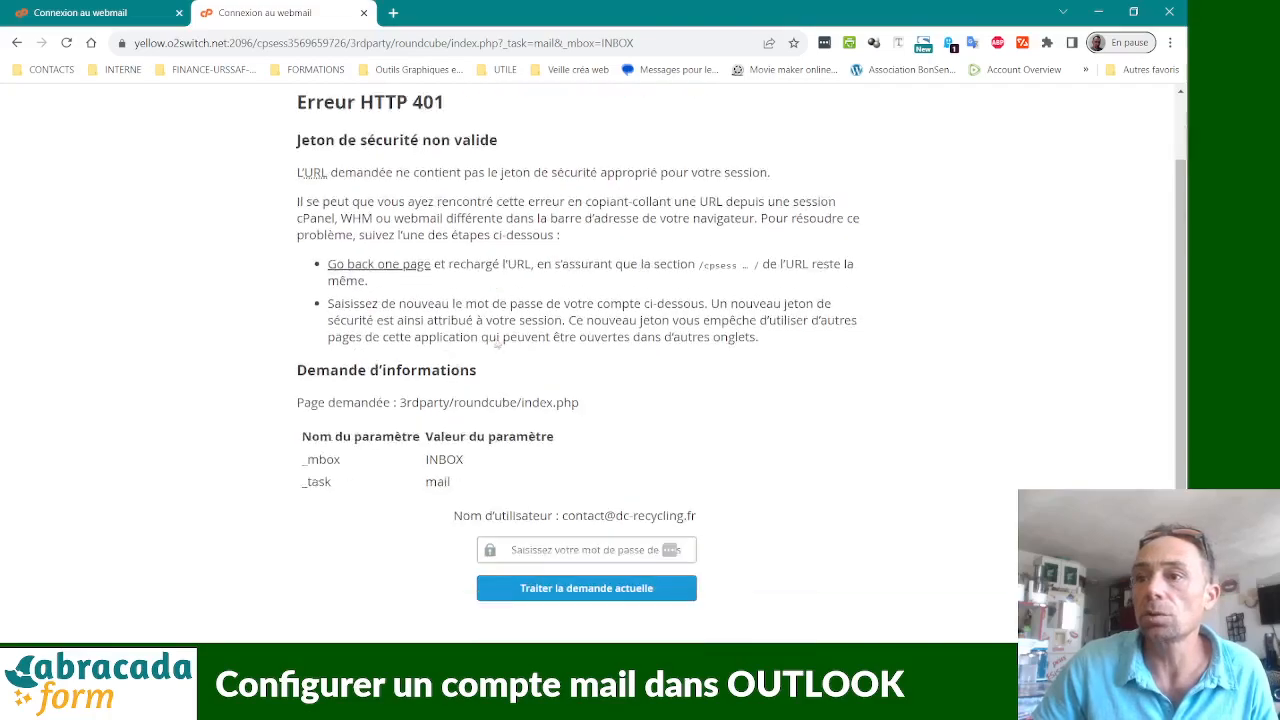
drag(567, 412, 755, 411)
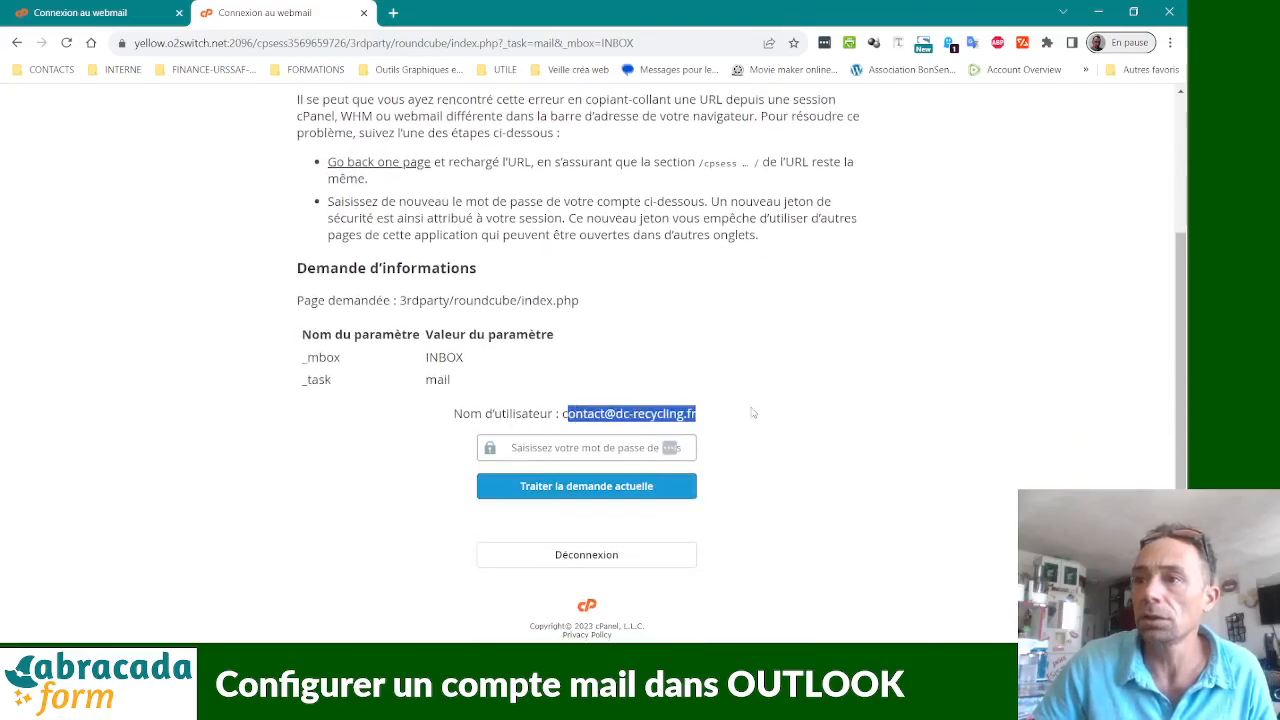
click(552, 447)
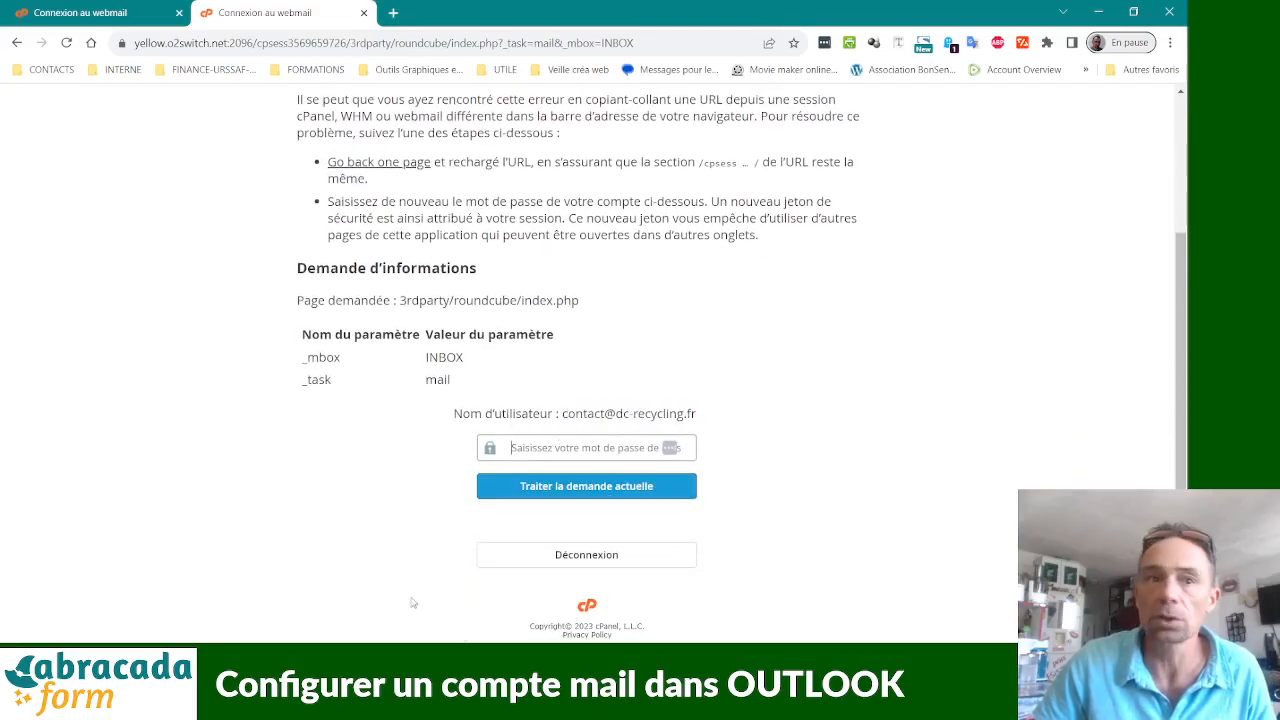
mouse_move(811, 659)
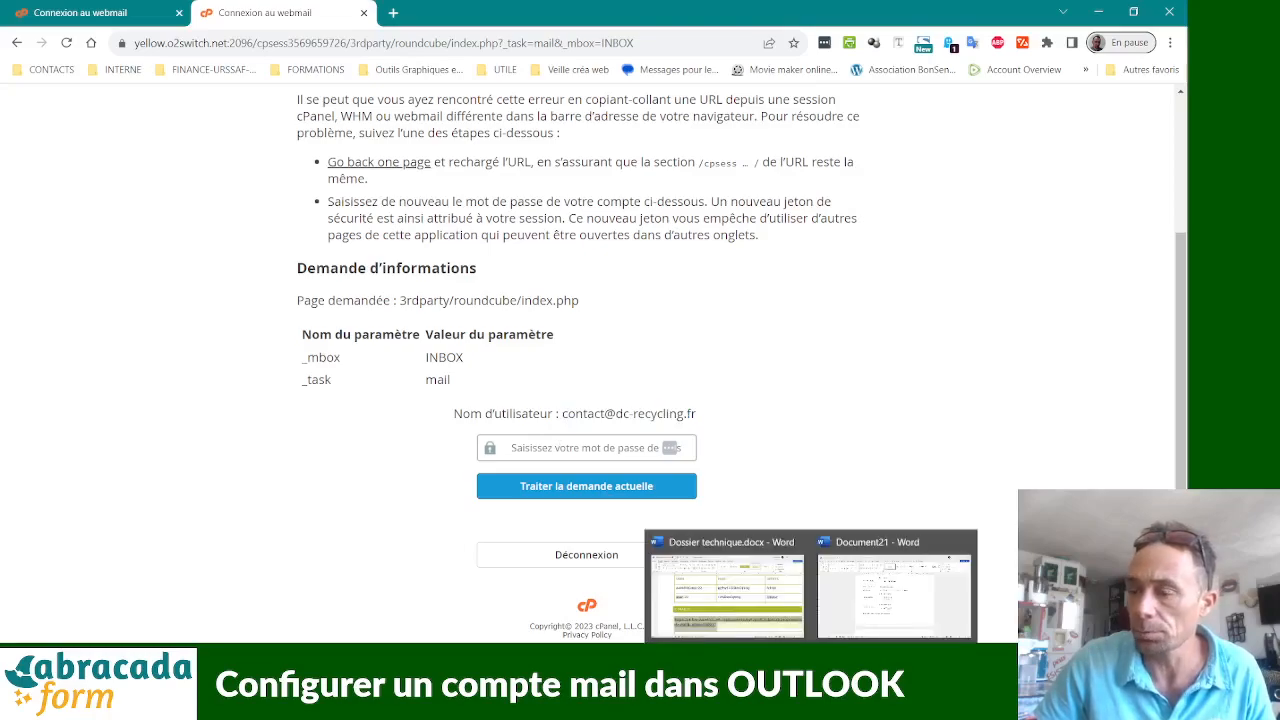
click(727, 590)
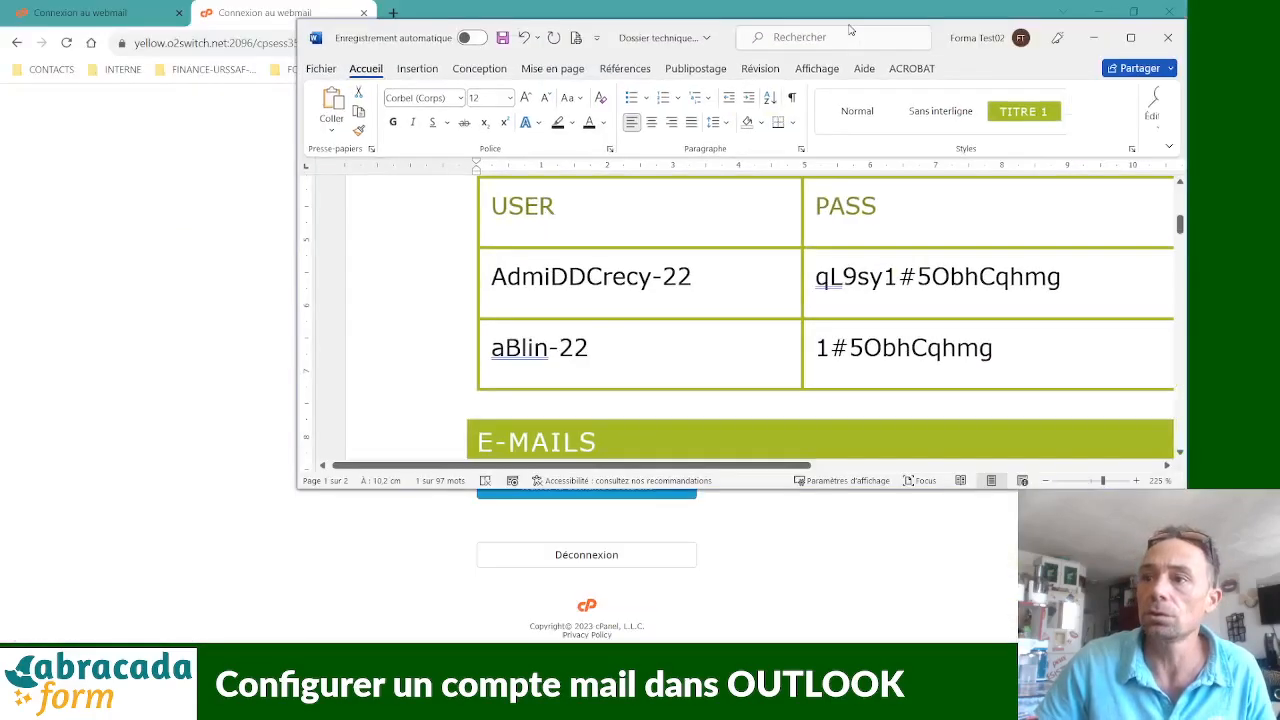
click(1093, 37)
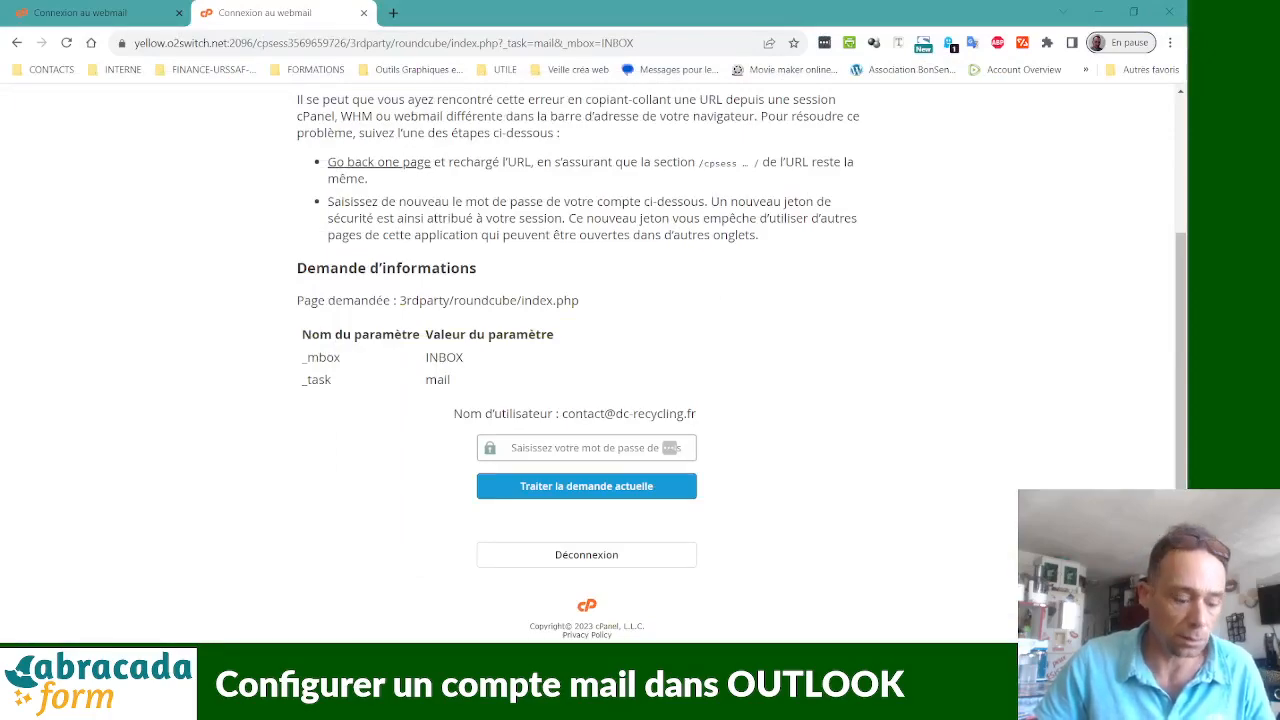
click(600, 452)
key(ctrl+v)
click(648, 491)
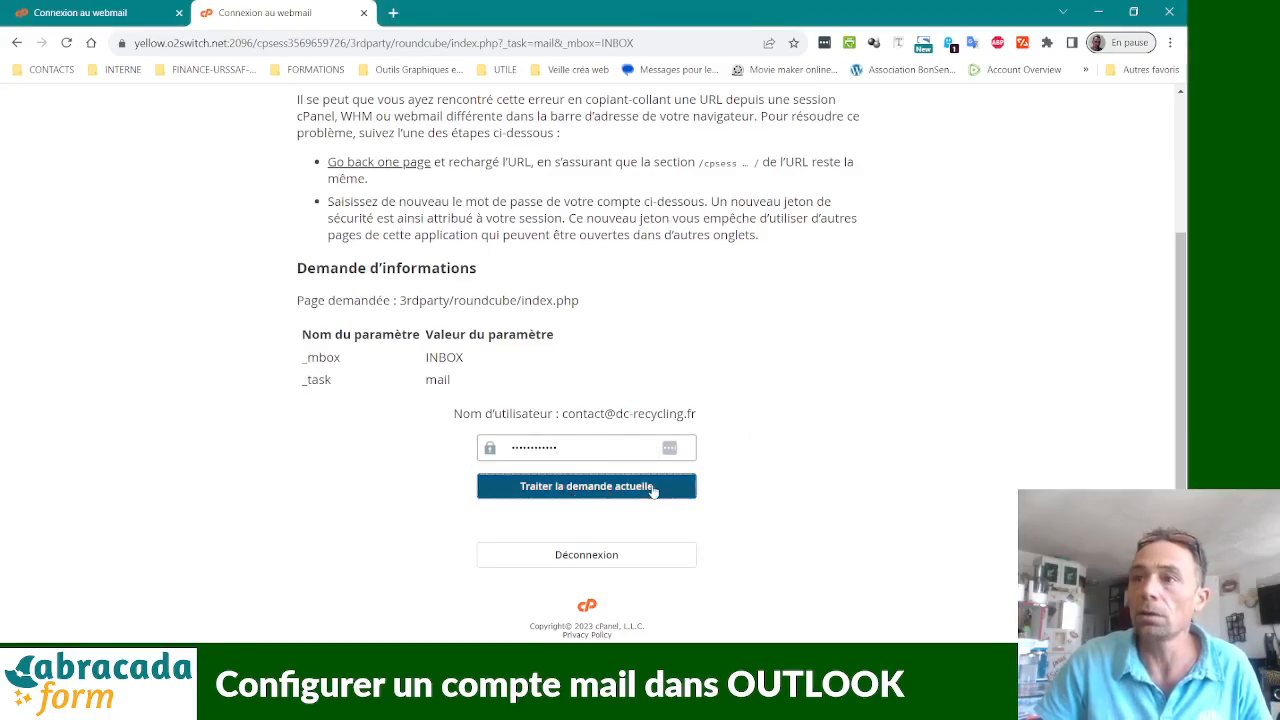